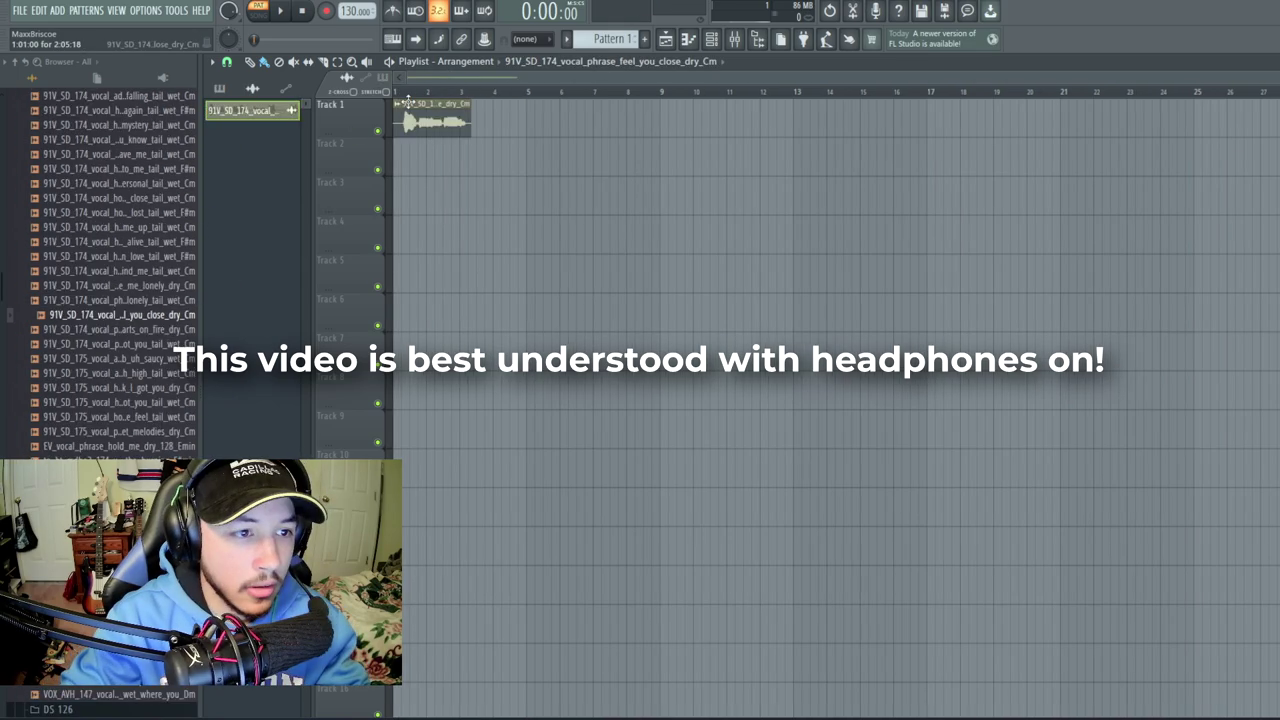
- Open the channel settings of the vocal clip on Track 1 and route it to mixer track 5
{"action": "left_click", "coordinate": [400, 103]}
{"action": "left_click", "coordinate": [408, 158]}
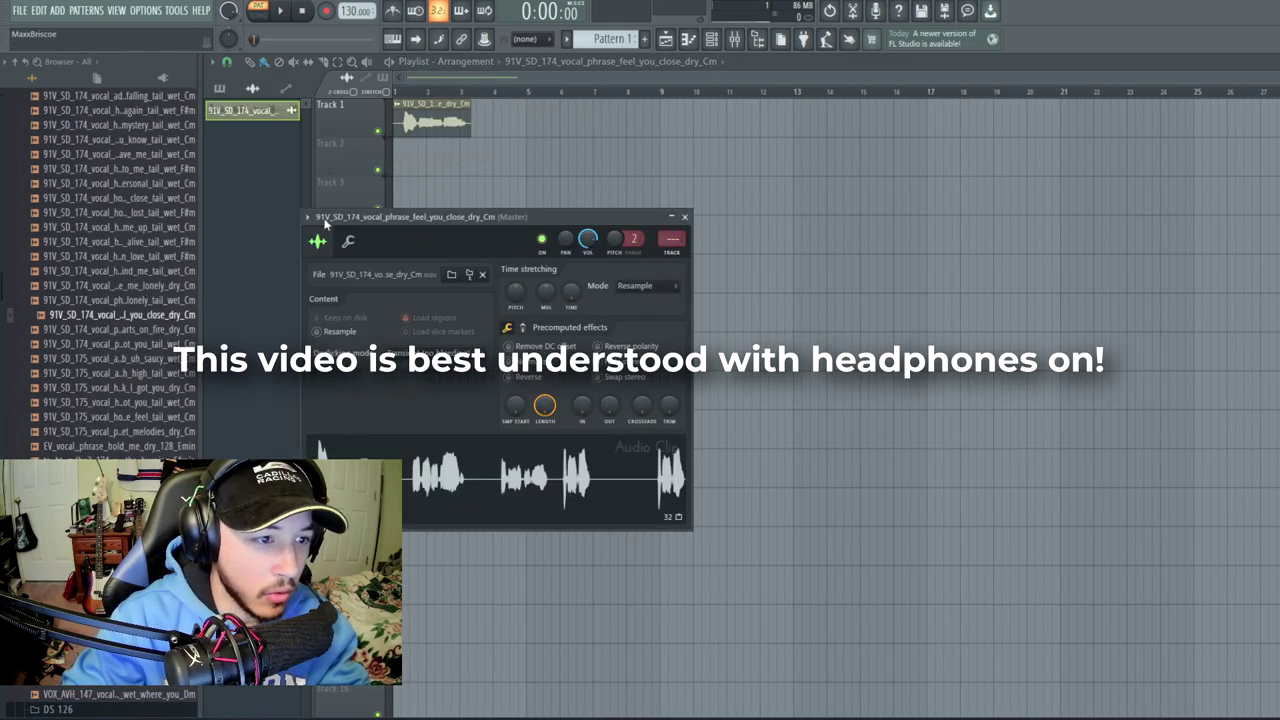
{"action": "left_click", "coordinate": [310, 217]}
{"action": "left_click", "coordinate": [530, 261]}
- Load the saved VOCAL mixer track state onto the vocal's mixer track
{"action": "right_click", "coordinate": [490, 400]}
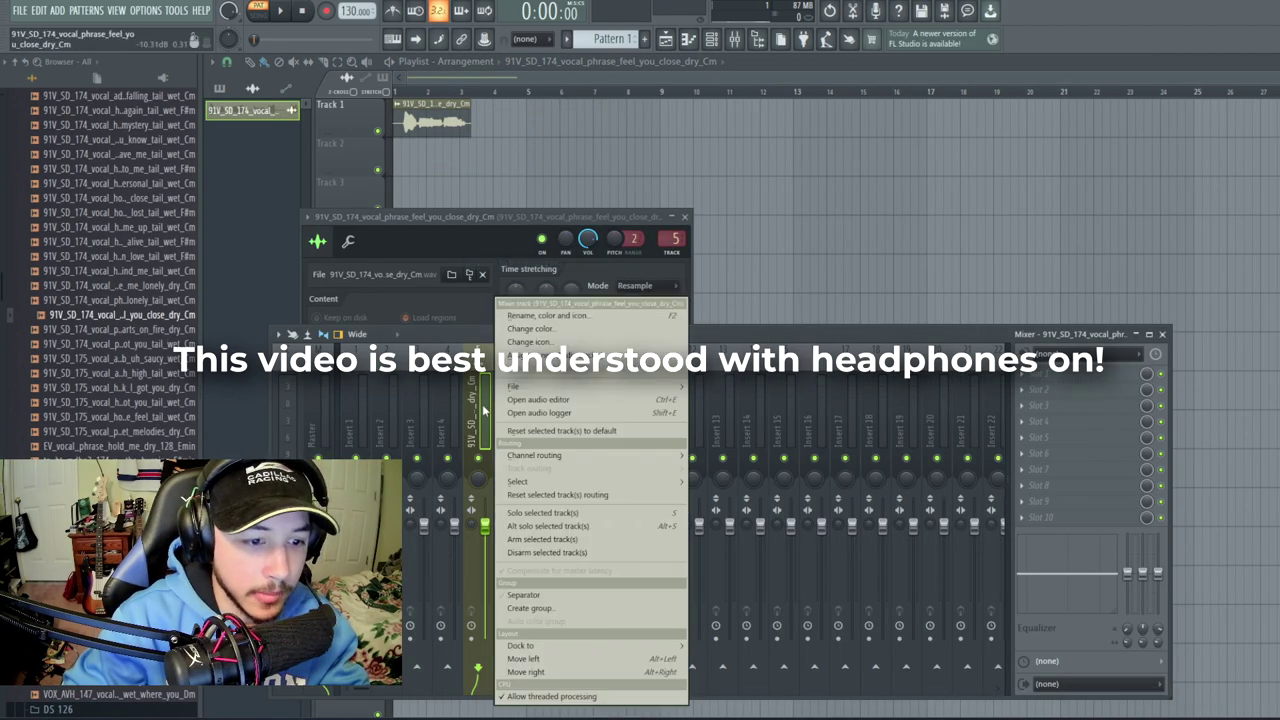
{"action": "mouse_move", "coordinate": [540, 386]}
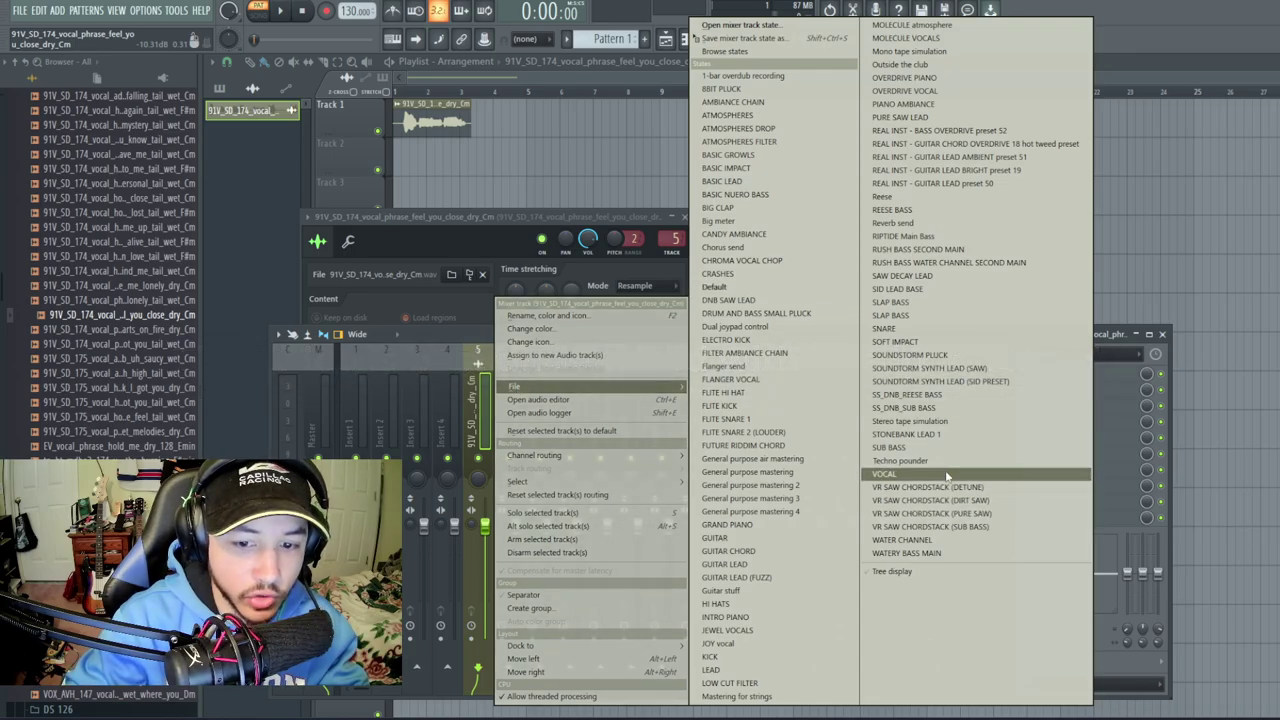
{"action": "left_click", "coordinate": [885, 473]}
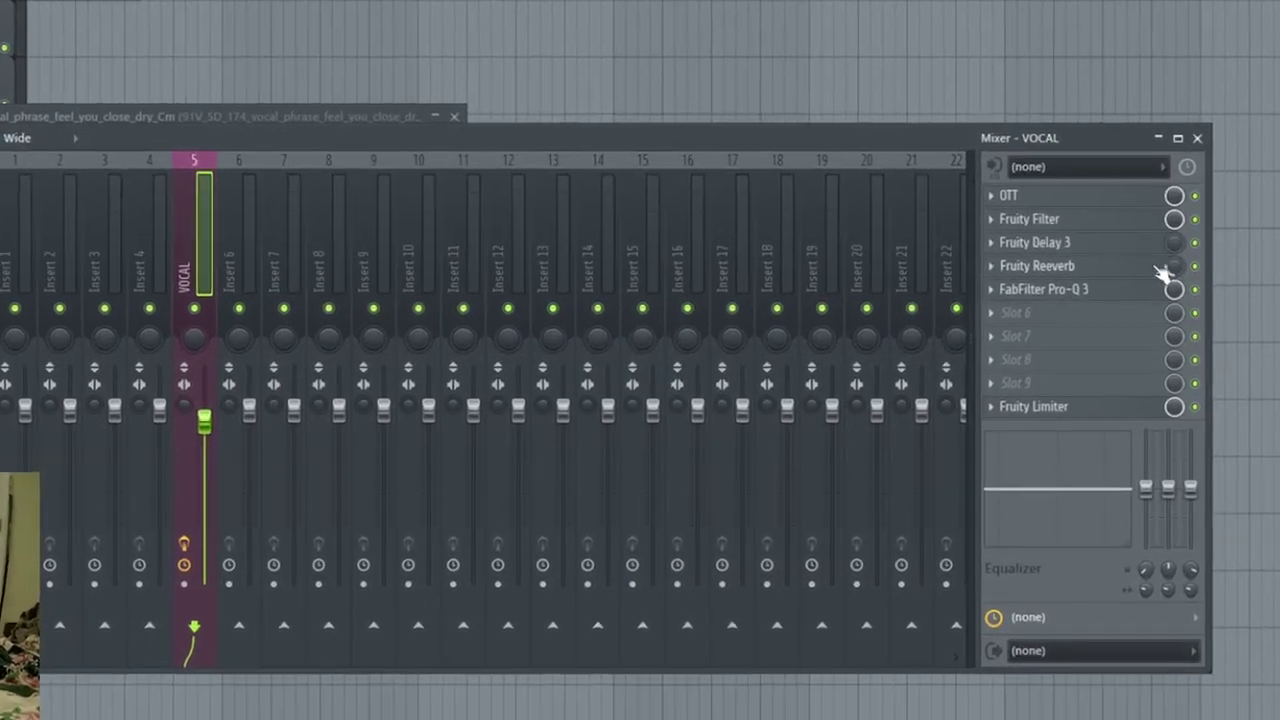
- Insert Fruity Stereo Enhancer in slot 5 after Fruity Reeverb and move FabFilter Pro-Q 3 down to slot 7
{"action": "left_click", "coordinate": [1160, 268]}
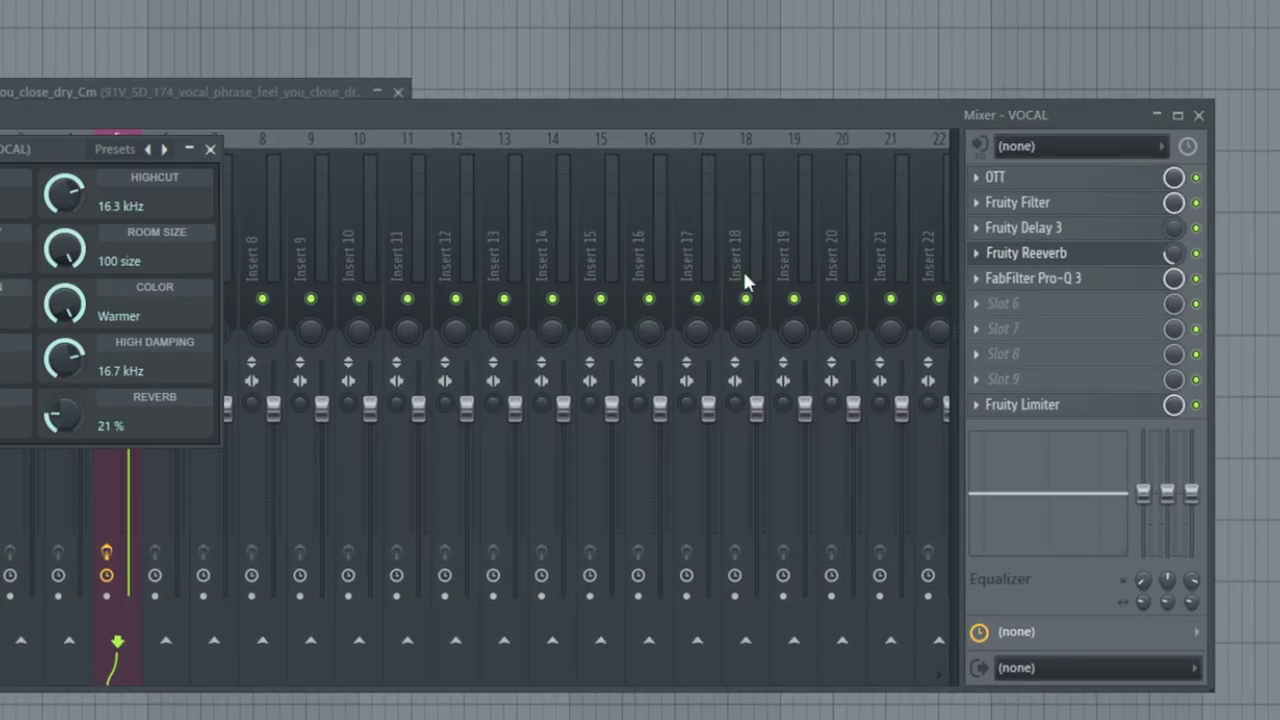
{"action": "left_click_drag", "start_coordinate": [8, 148], "coordinate": [283, 2]}
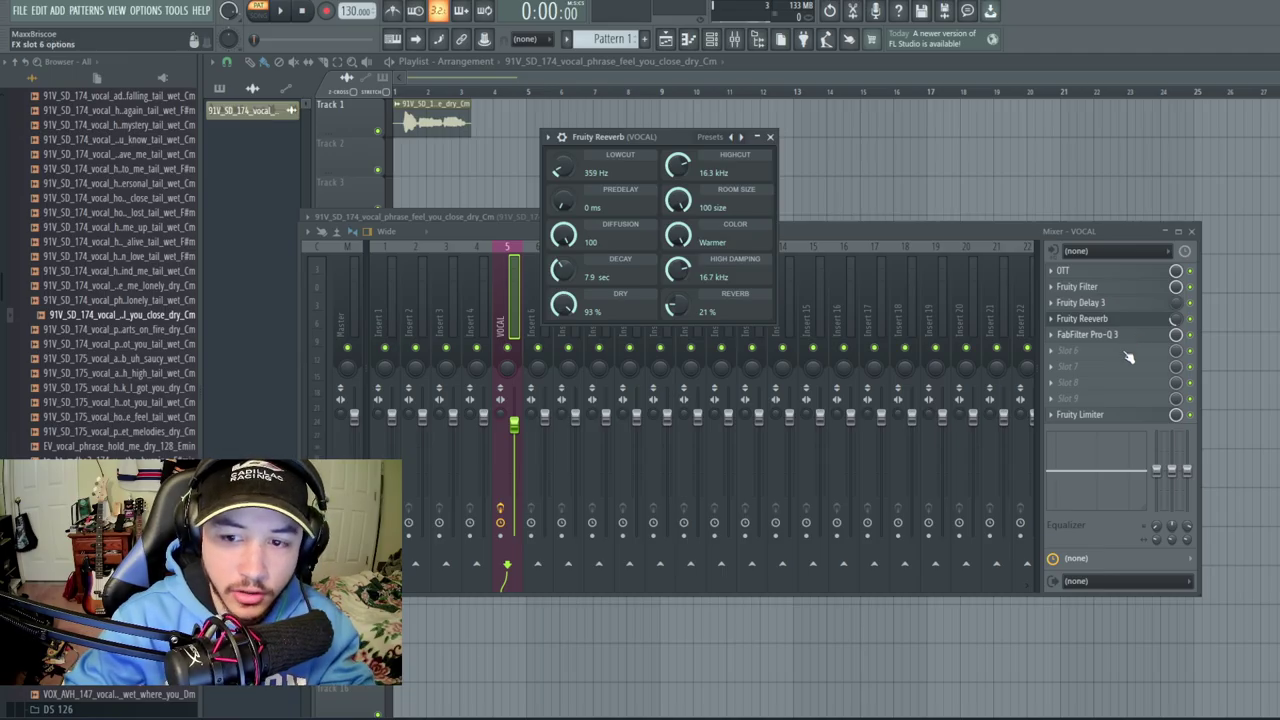
{"action": "left_click_drag", "start_coordinate": [1120, 336], "coordinate": [1110, 352]}
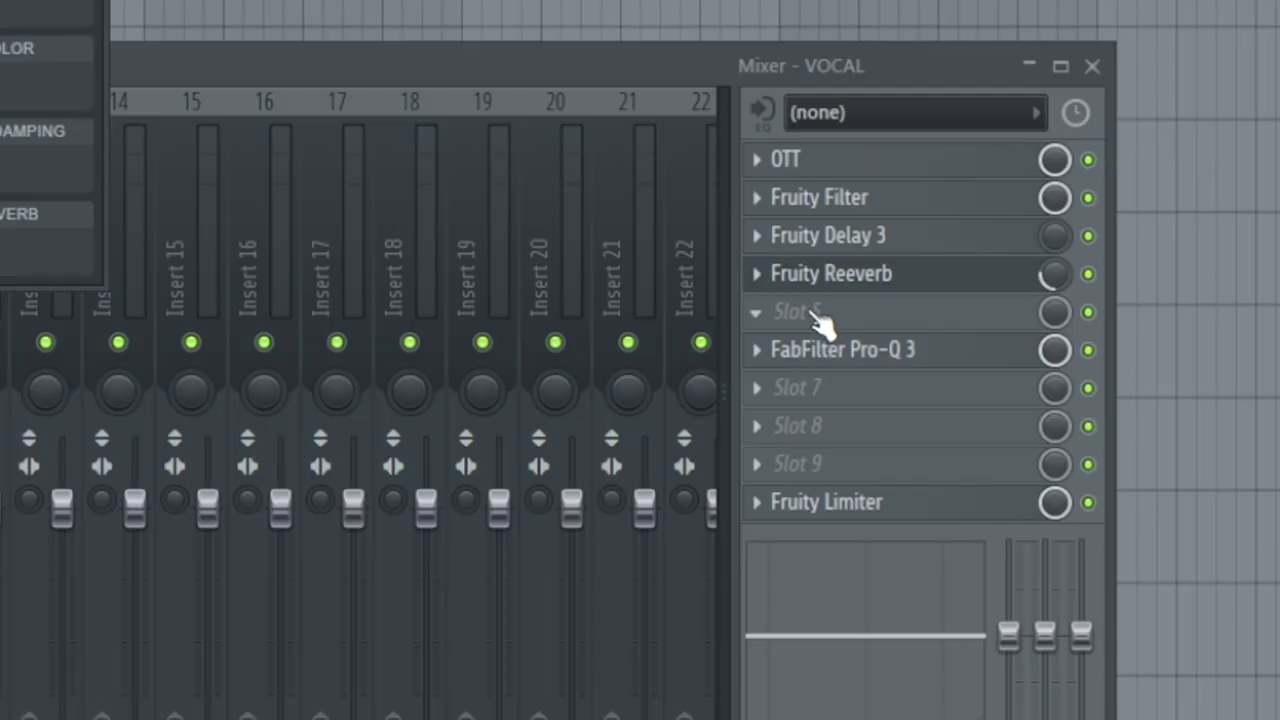
{"action": "left_click", "coordinate": [1074, 335]}
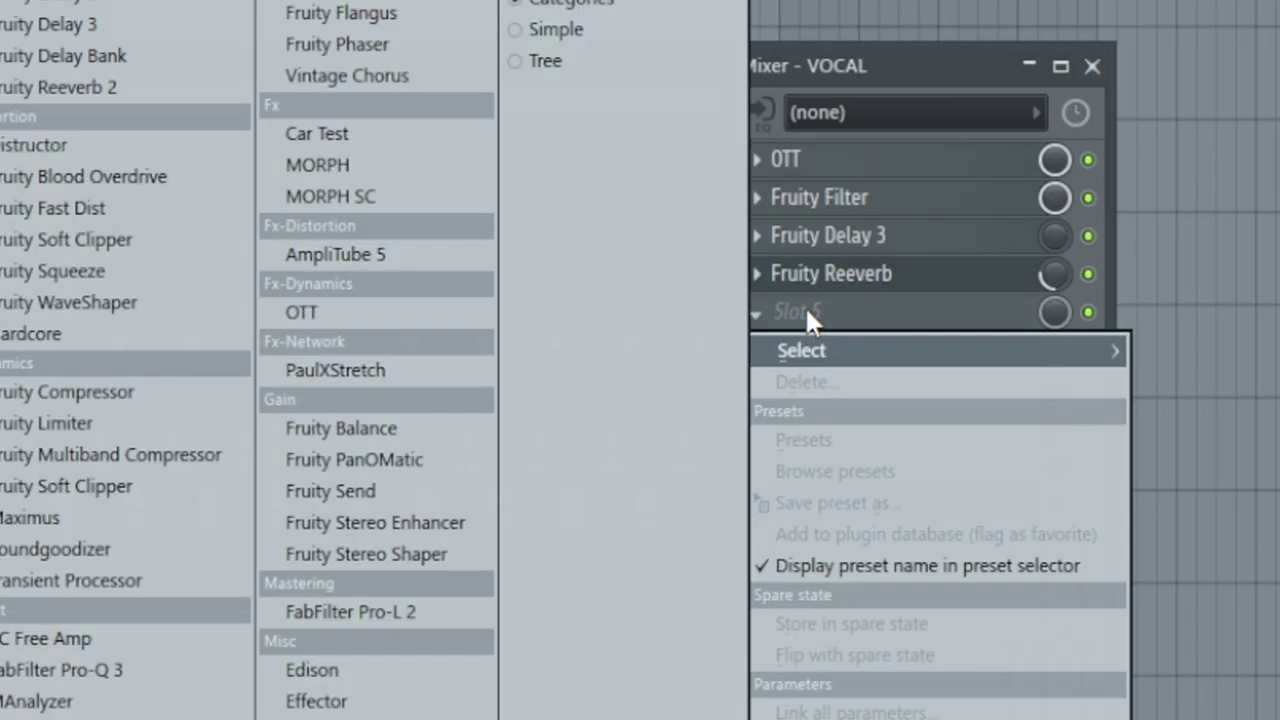
{"action": "left_click", "coordinate": [452, 518]}
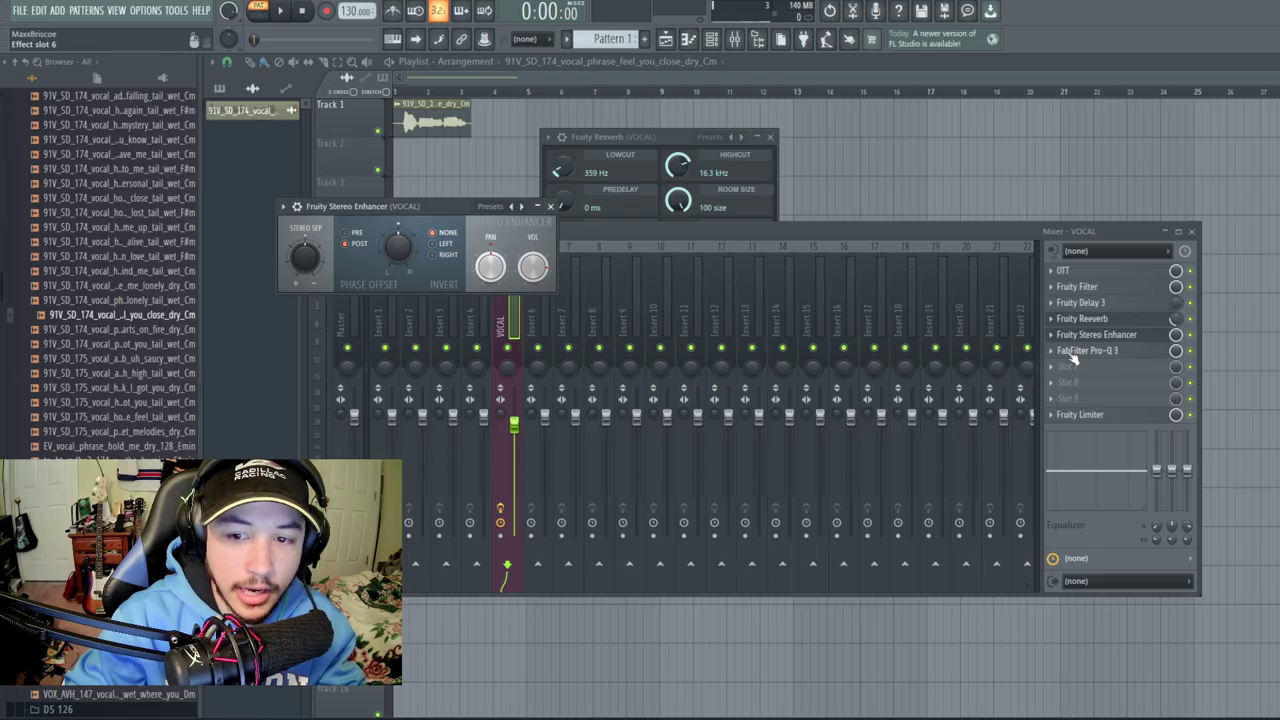
{"action": "left_click_drag", "start_coordinate": [820, 349], "coordinate": [814, 396]}
- Browse the full effect plugin list for the empty slot 6 of the VOCAL track
{"action": "left_click", "coordinate": [1090, 354]}
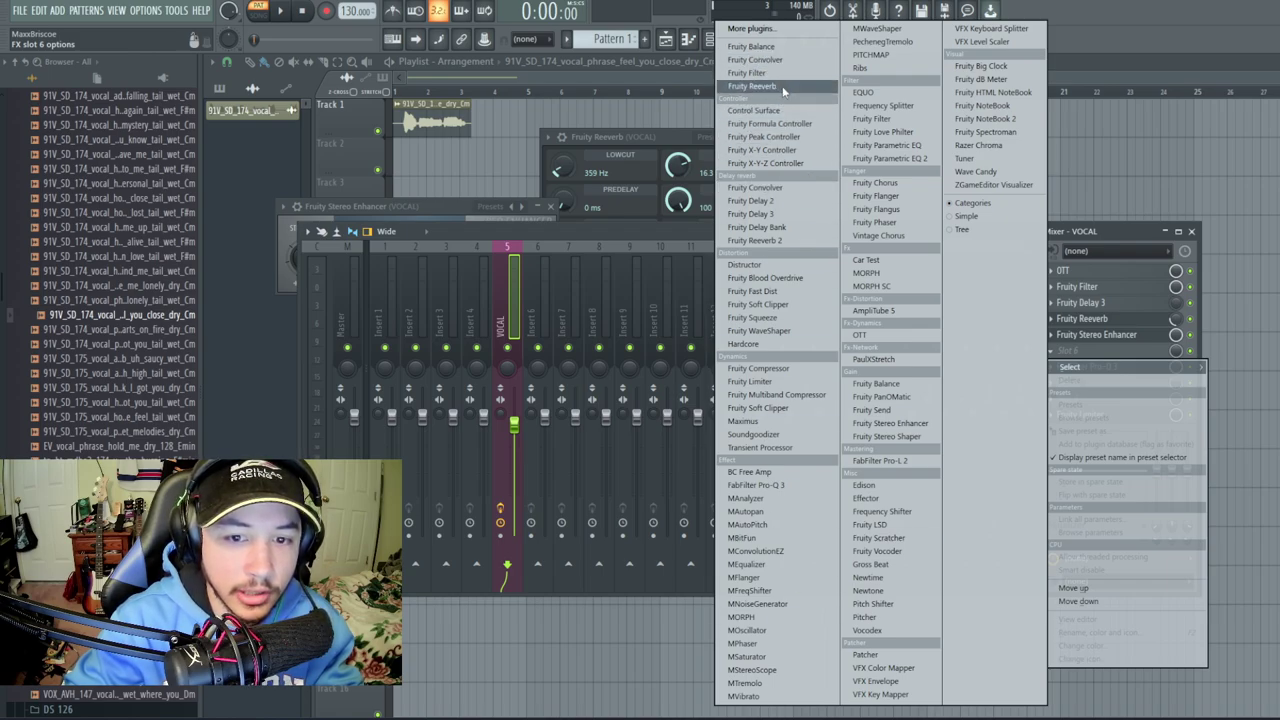
{"action": "left_click", "coordinate": [732, 30]}
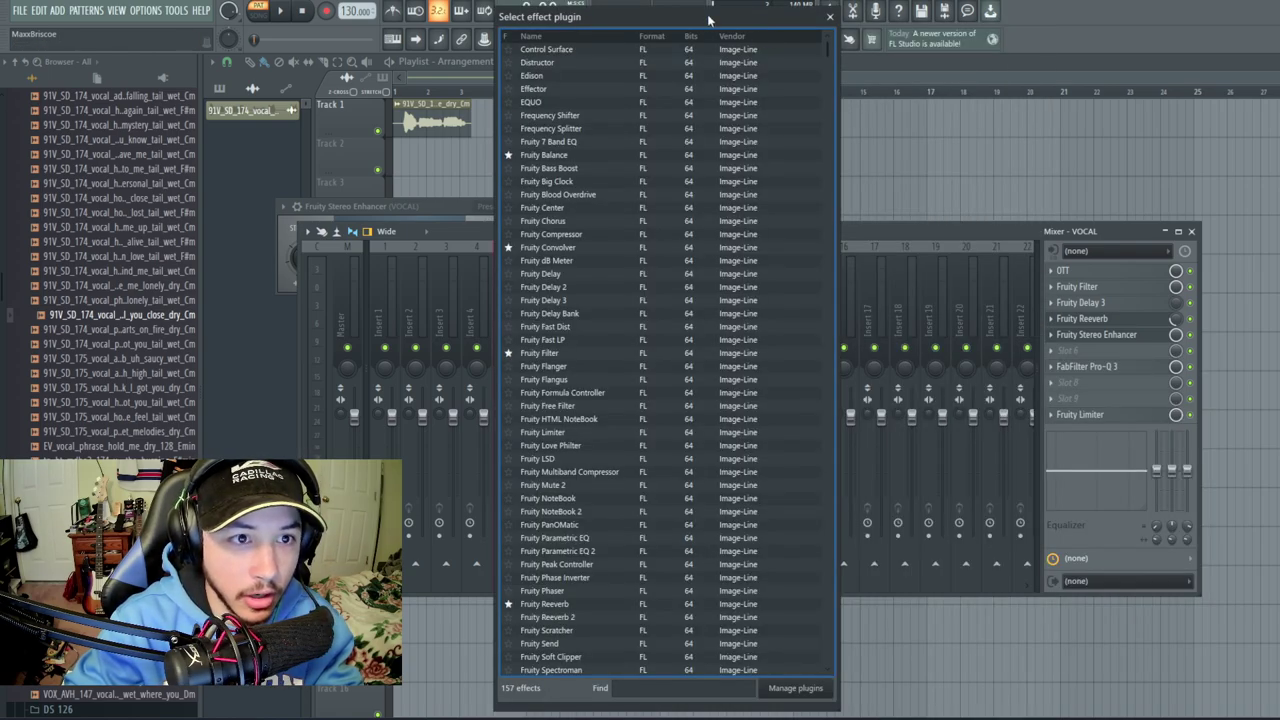
{"action": "left_click_drag", "start_coordinate": [708, 18], "coordinate": [458, 22]}
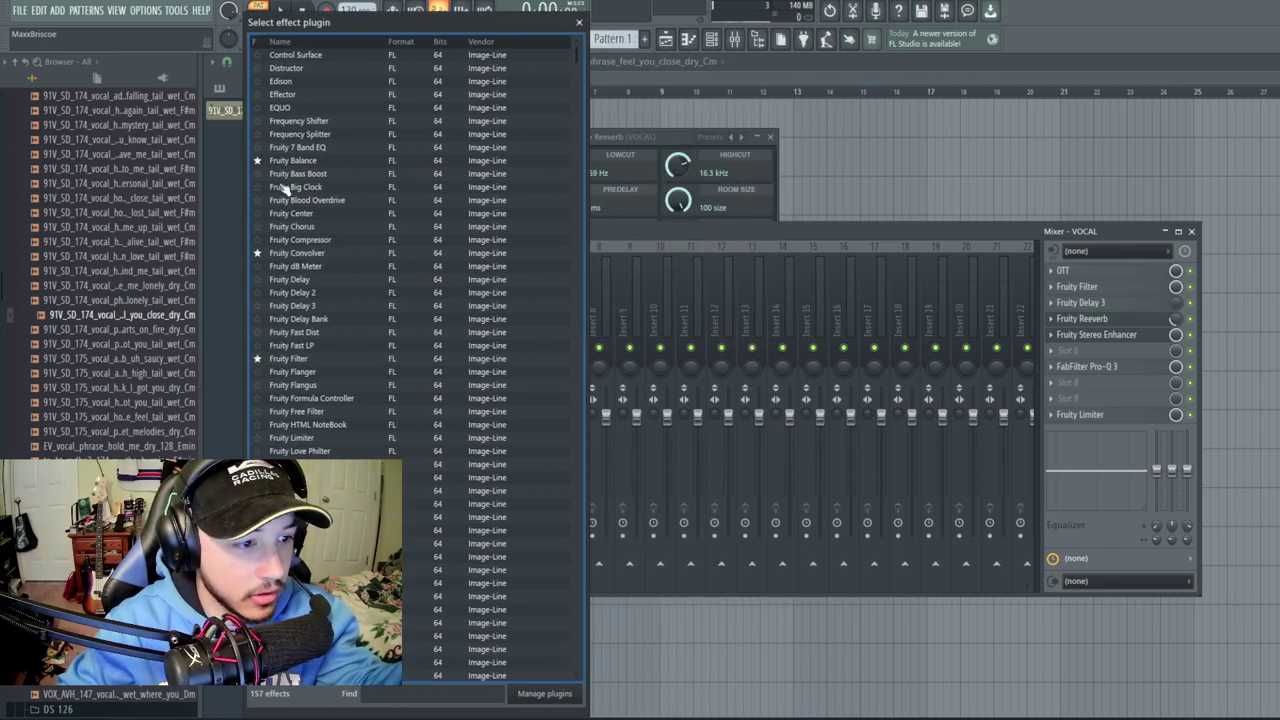
{"action": "scroll", "coordinate": [300, 222], "scroll_direction": "down", "scroll_amount": 5}
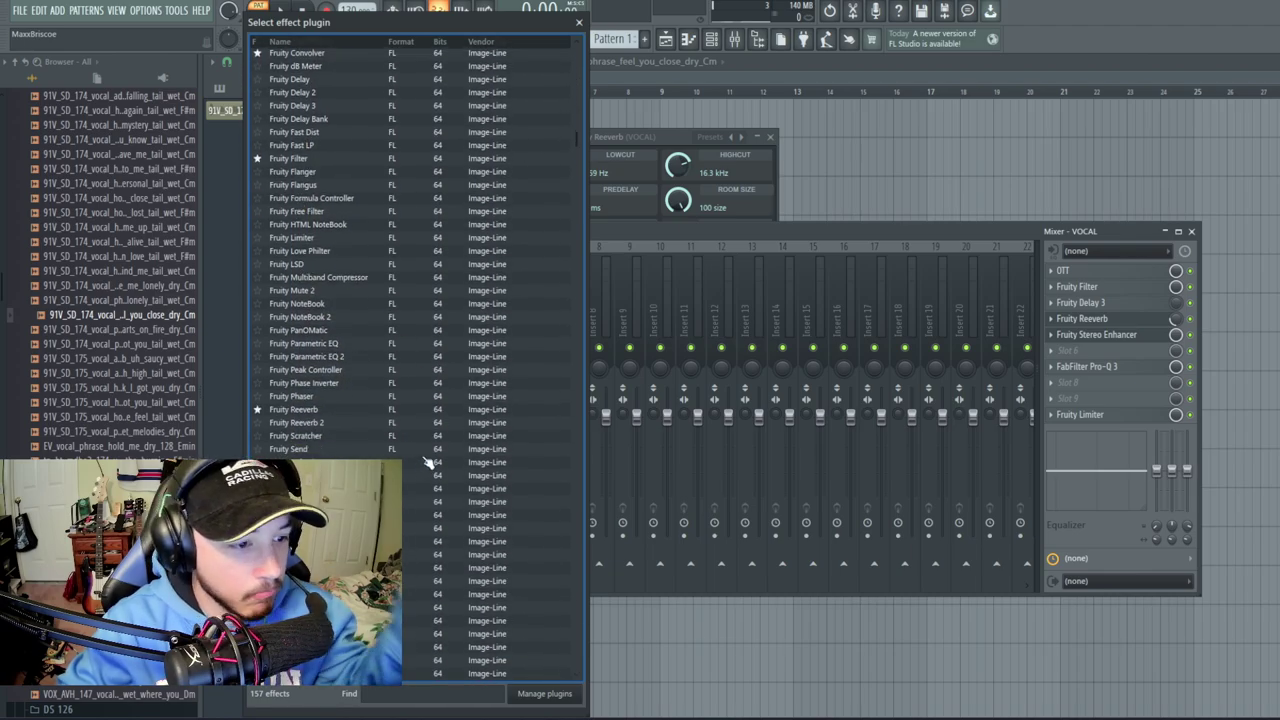
{"action": "scroll", "coordinate": [330, 320], "scroll_direction": "down", "scroll_amount": 12}
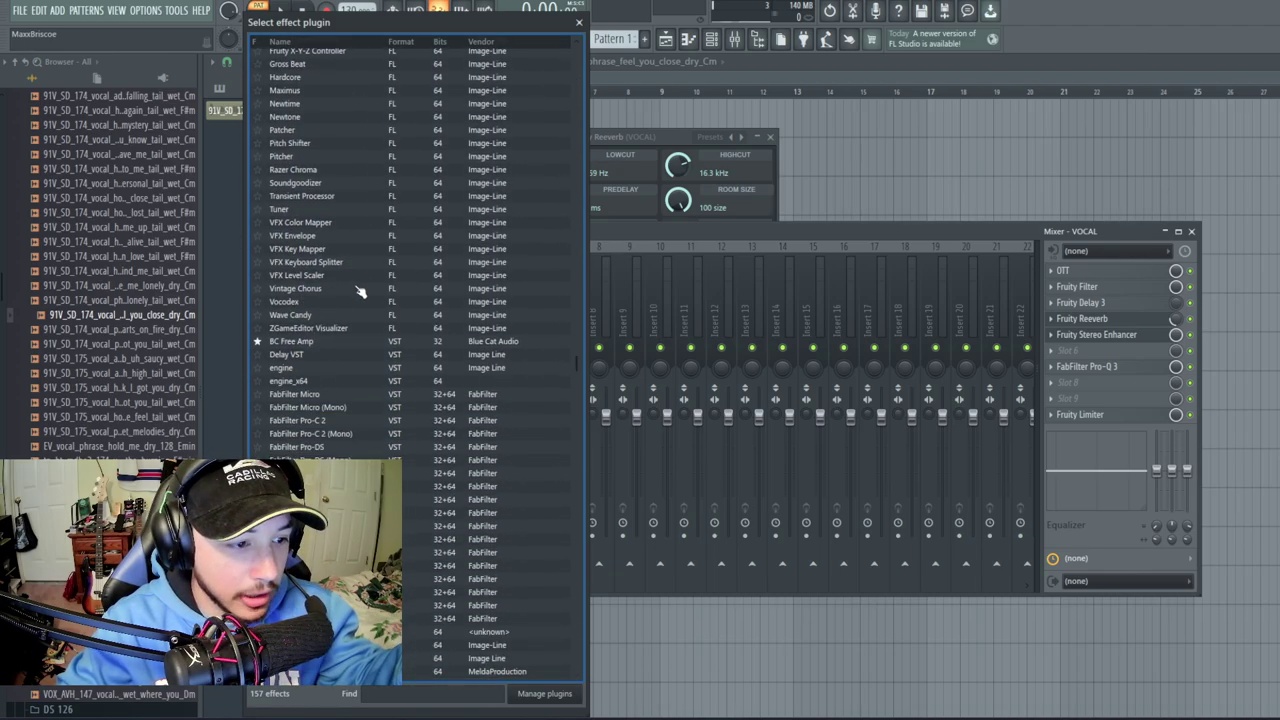
{"action": "scroll", "coordinate": [360, 292], "scroll_direction": "down", "scroll_amount": 20}
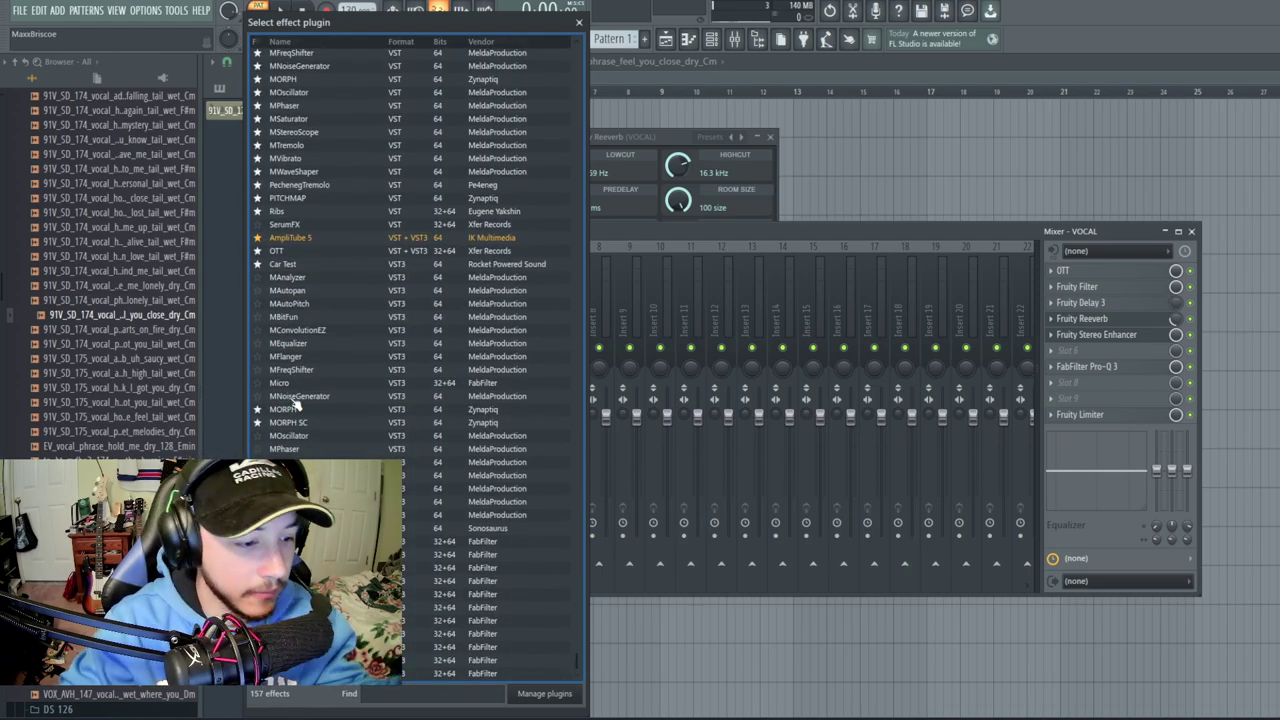
{"action": "scroll", "coordinate": [330, 350], "scroll_direction": "up", "scroll_amount": 15}
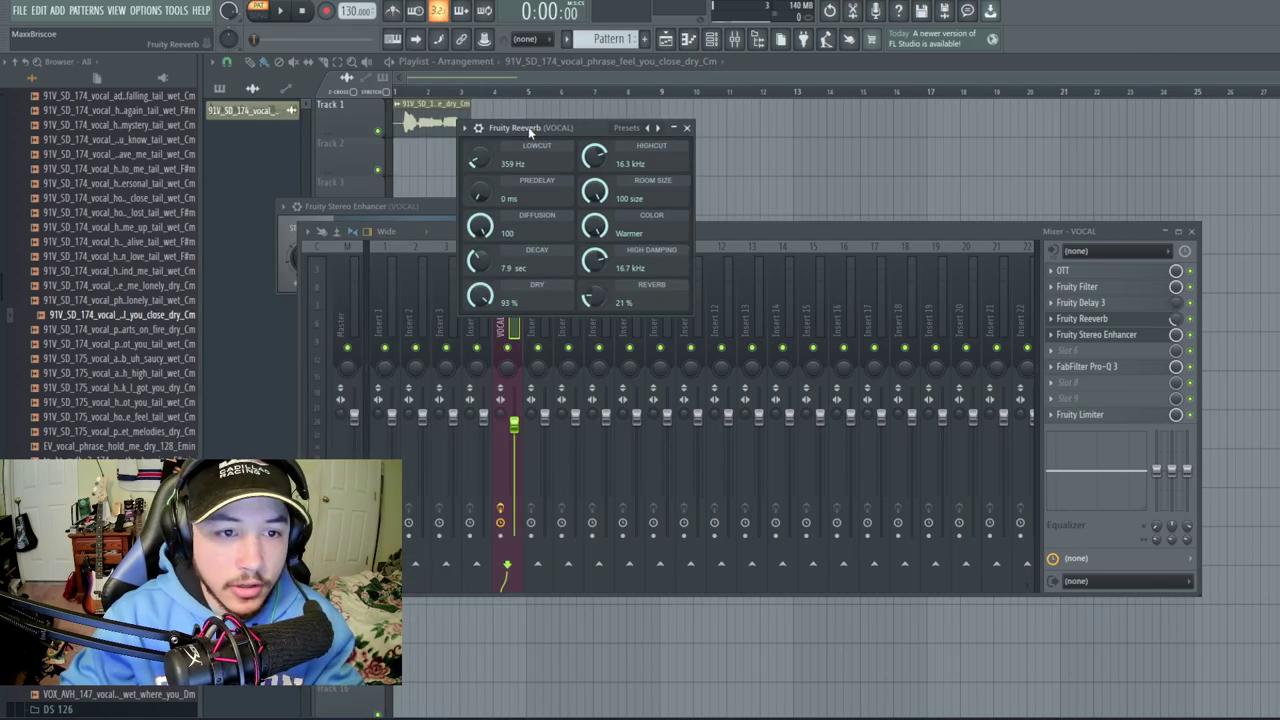
- Set Fruity Reeverb's low cut to 519 Hz, decay to 9.4 sec and dry level to 88%
{"action": "left_click_drag", "start_coordinate": [528, 127], "coordinate": [462, 196]}
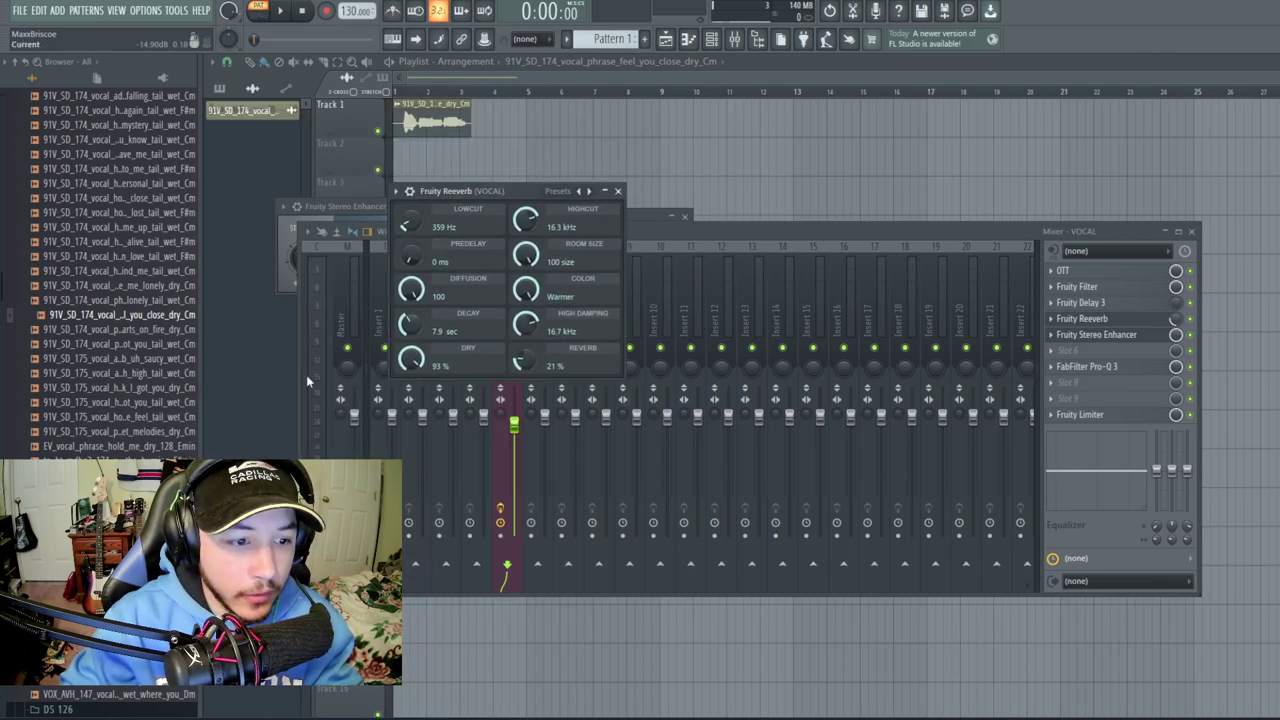
{"action": "left_click_drag", "start_coordinate": [409, 222], "coordinate": [409, 216]}
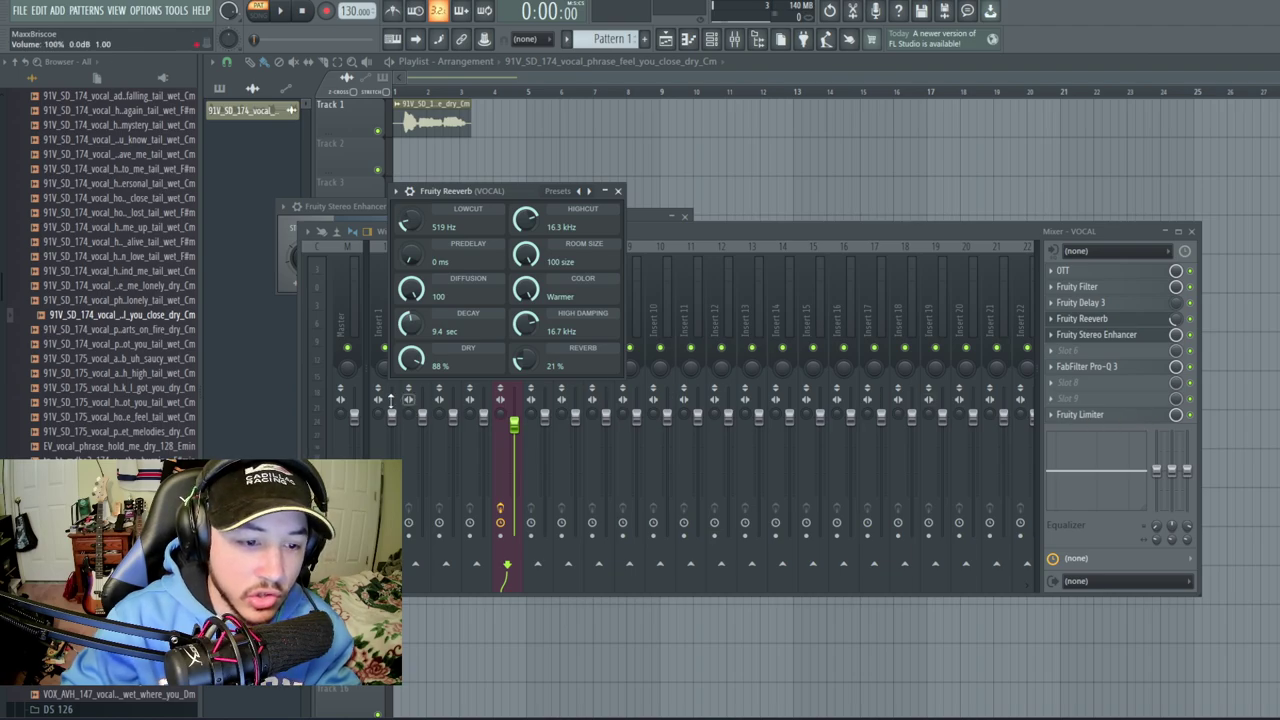
{"action": "left_click", "coordinate": [371, 303]}
- Extend the vocal clip on Track 1 to just past bar 4 and place Pattern 1 on Track 2 up to bar 17
{"action": "left_click", "coordinate": [396, 95]}
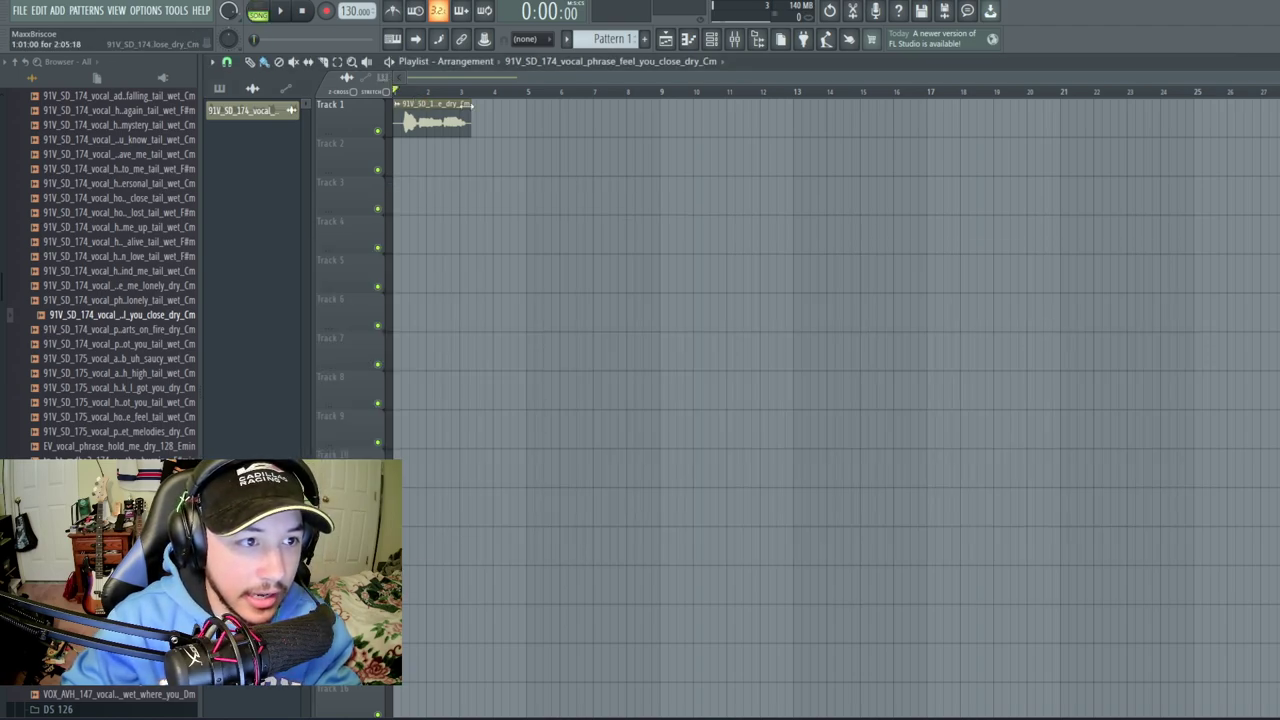
{"action": "left_click_drag", "start_coordinate": [471, 103], "coordinate": [506, 102]}
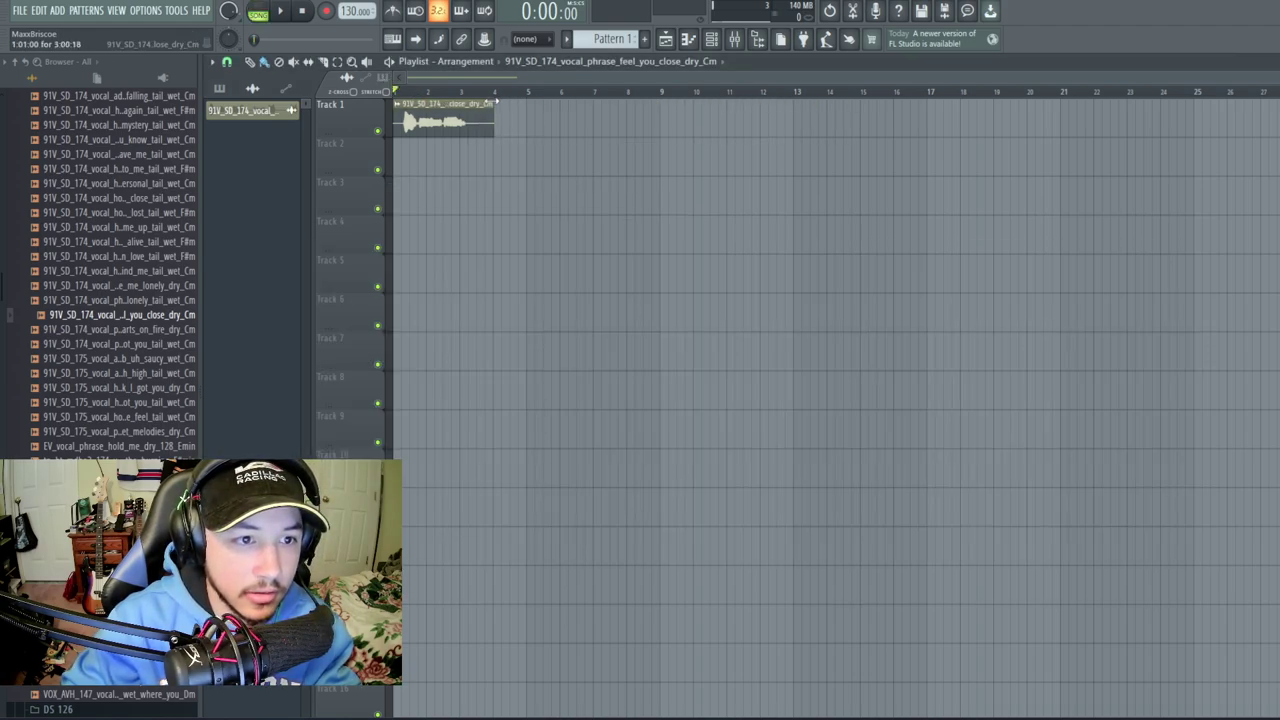
{"action": "left_click_drag", "start_coordinate": [496, 101], "coordinate": [503, 101]}
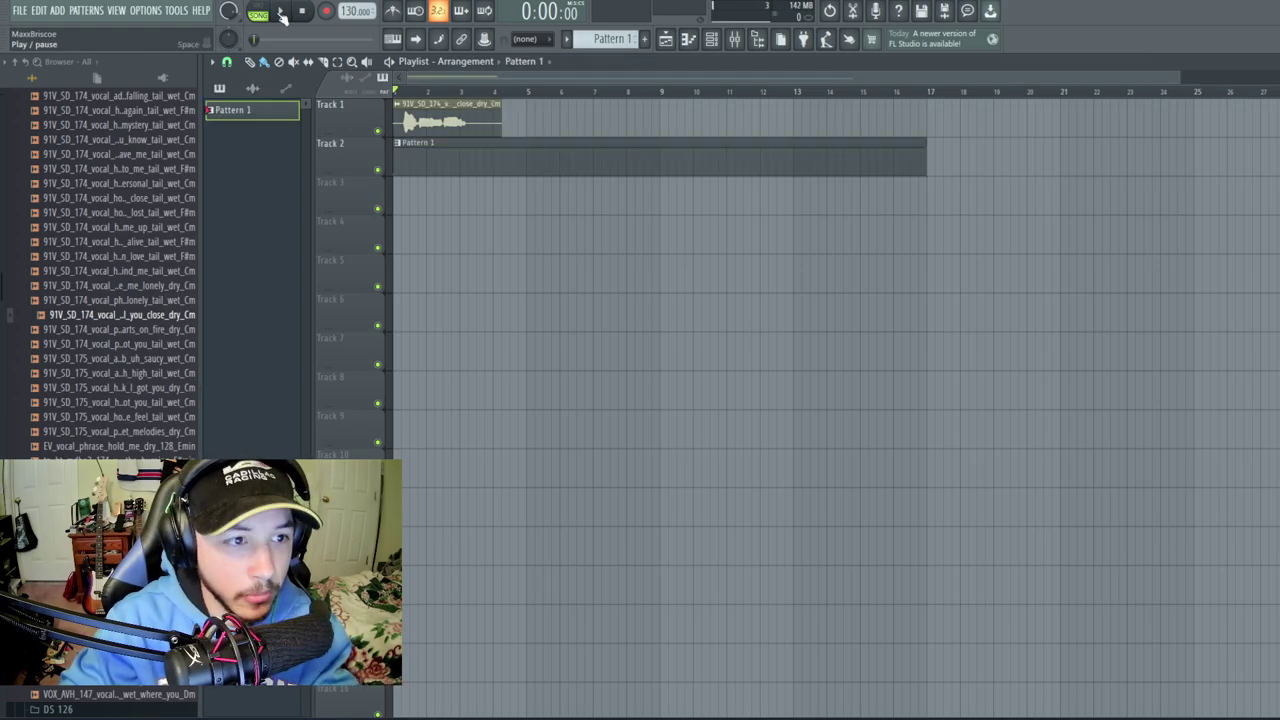
- Play back the vocal in song mode and set the Fruity Reeverb slot's mix level to 56%
{"action": "left_click", "coordinate": [282, 17]}
{"action": "left_click", "coordinate": [734, 39]}
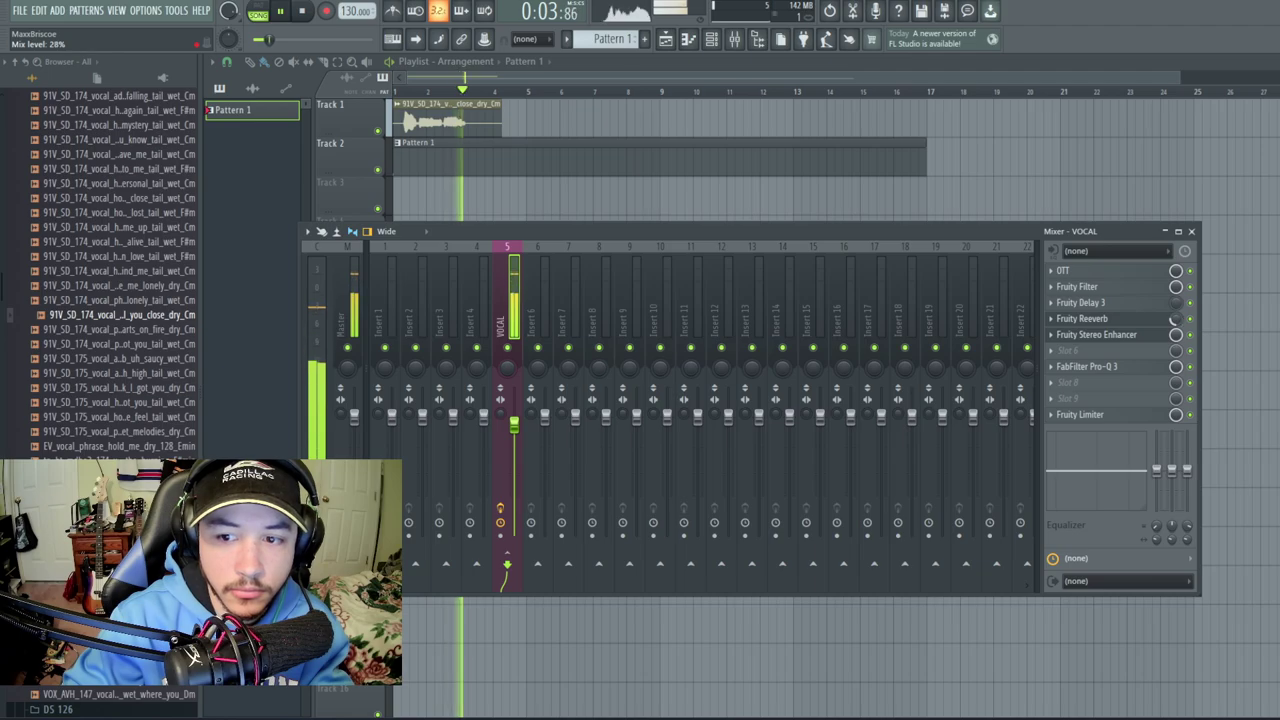
{"action": "key", "text": "space"}
{"action": "left_click", "coordinate": [734, 39]}
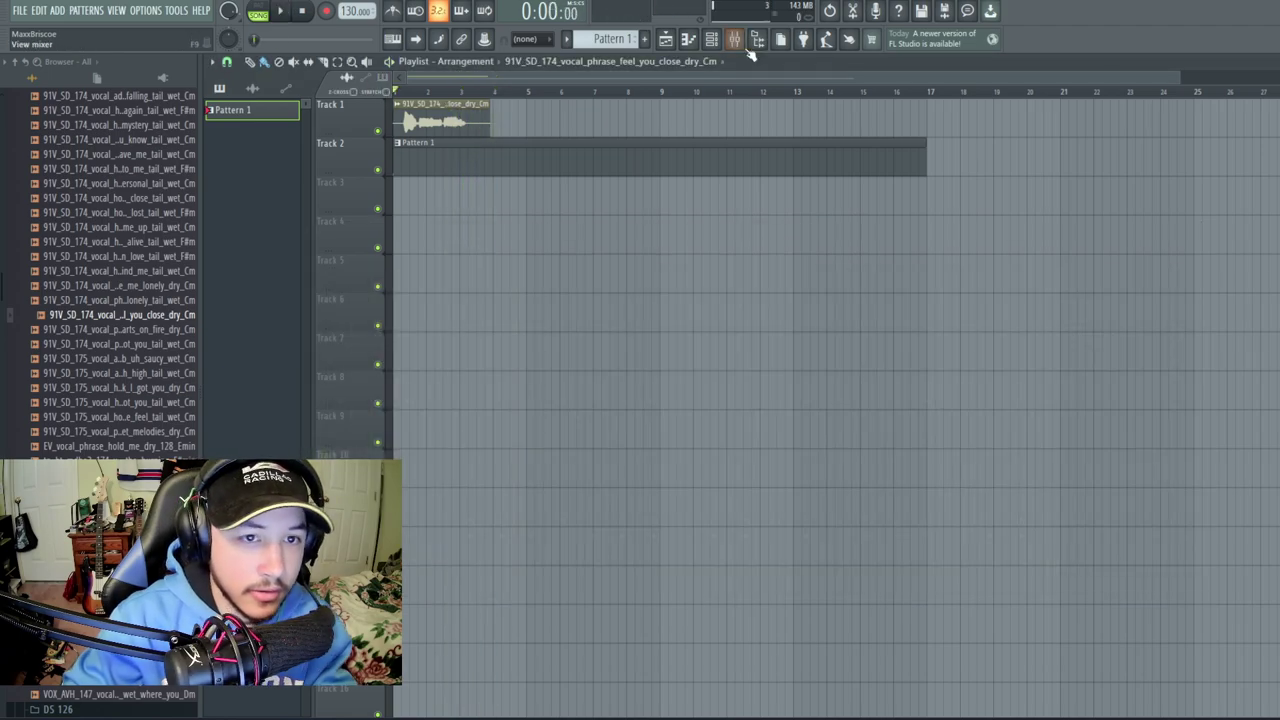
{"action": "left_click", "coordinate": [734, 39]}
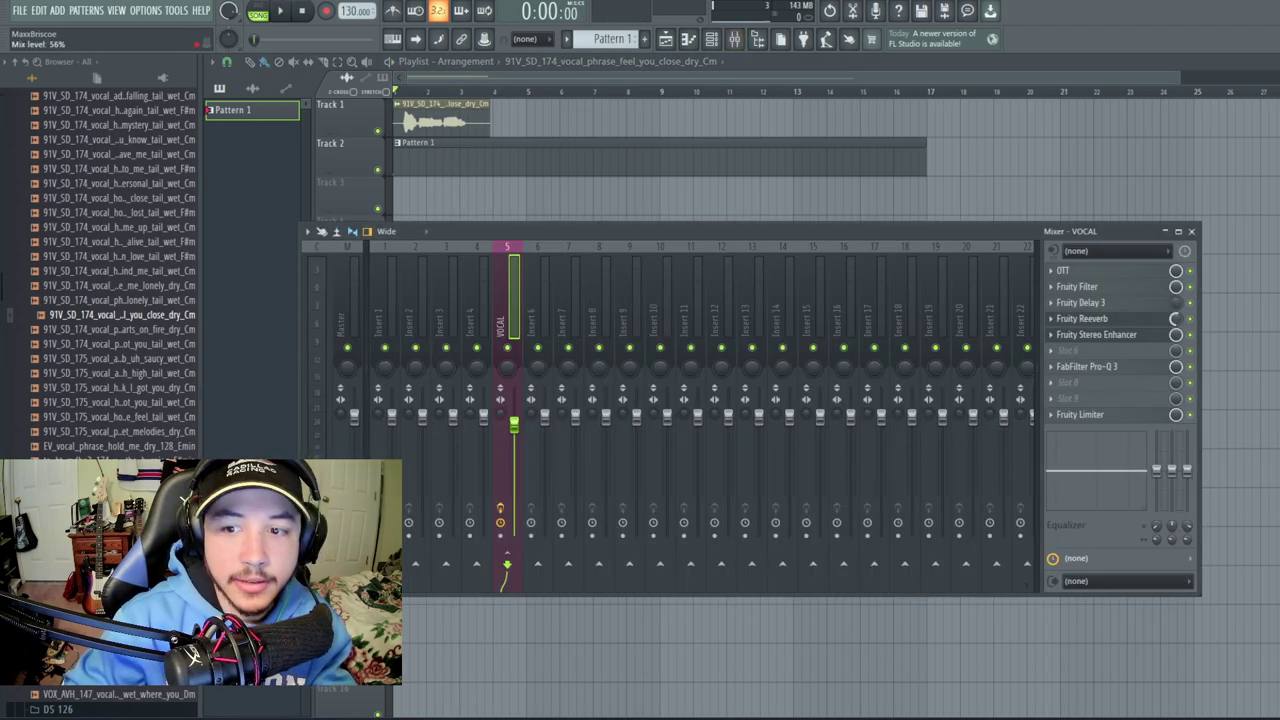
- Play the vocal again from near the start and lower the VOCAL mixer track's volume to about 89%
{"action": "left_click", "coordinate": [399, 92]}
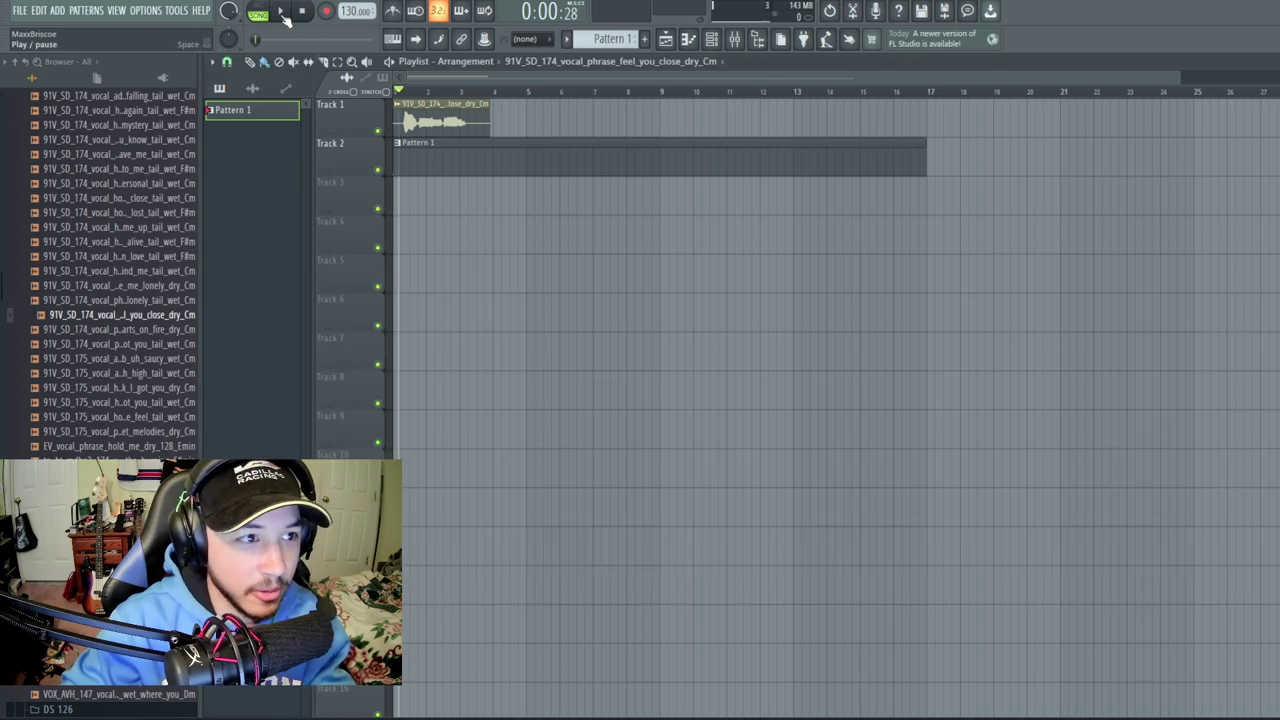
{"action": "left_click", "coordinate": [282, 12]}
{"action": "left_click", "coordinate": [734, 39]}
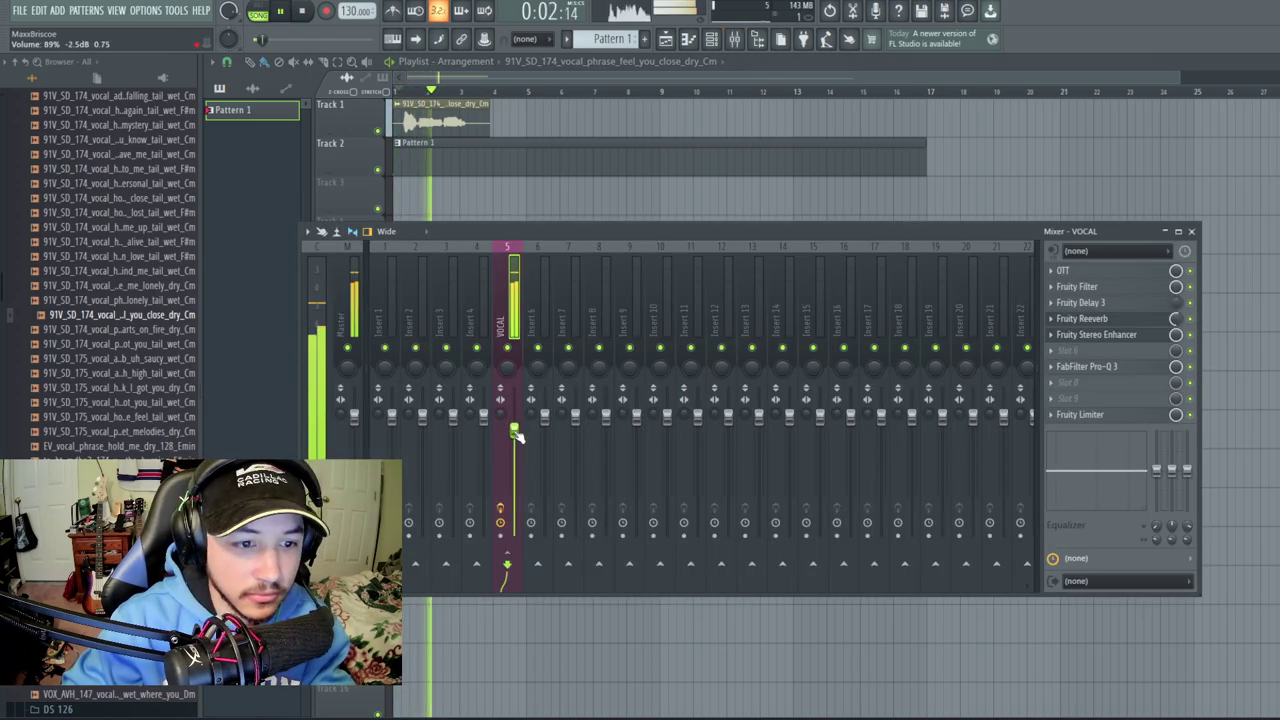
{"action": "left_click_drag", "start_coordinate": [1176, 319], "coordinate": [1176, 309]}
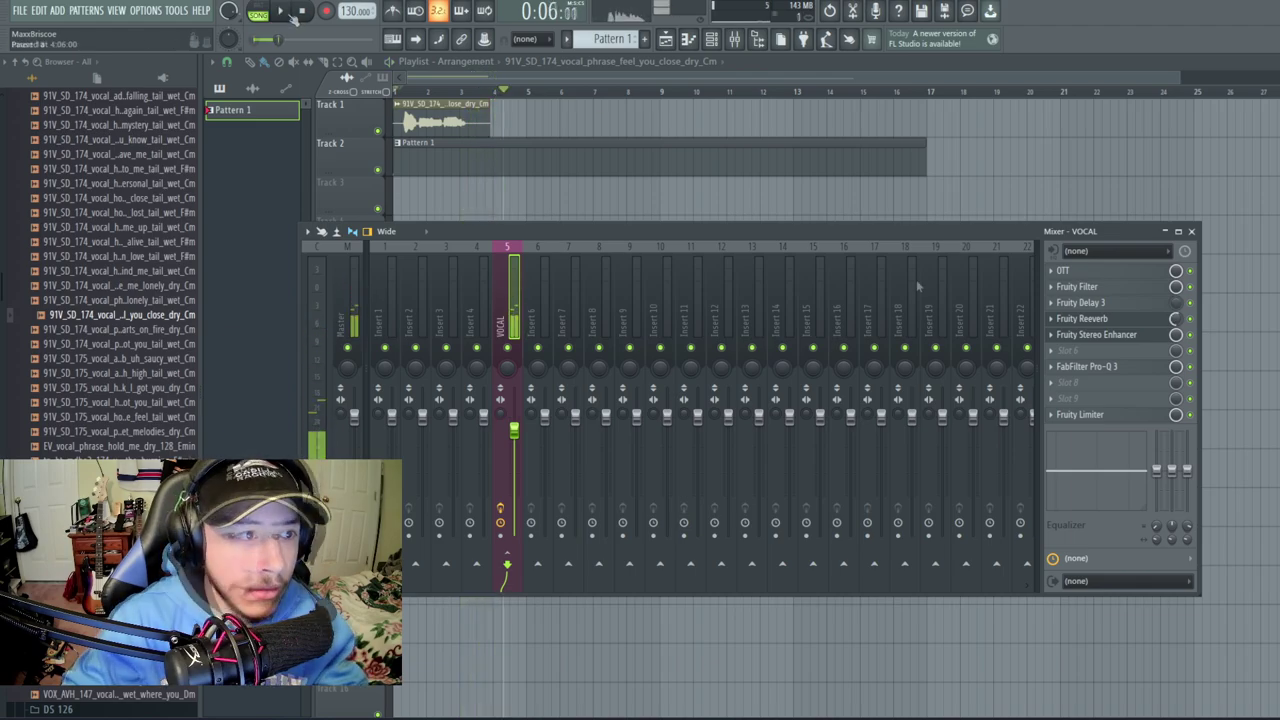
{"action": "key", "text": "space"}
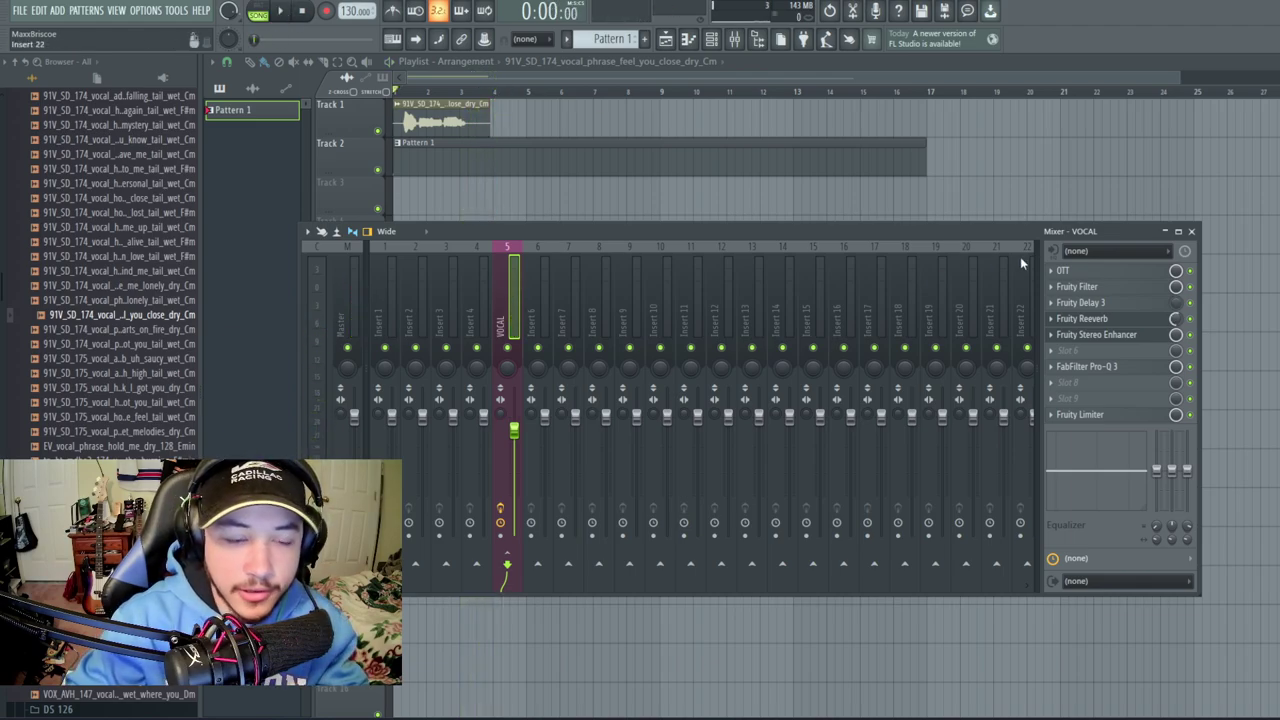
- Select the playlist time range from bar 1 to bar 17
{"action": "left_click", "coordinate": [1113, 336]}
{"action": "left_click_drag", "start_coordinate": [356, 208], "coordinate": [481, 223]}
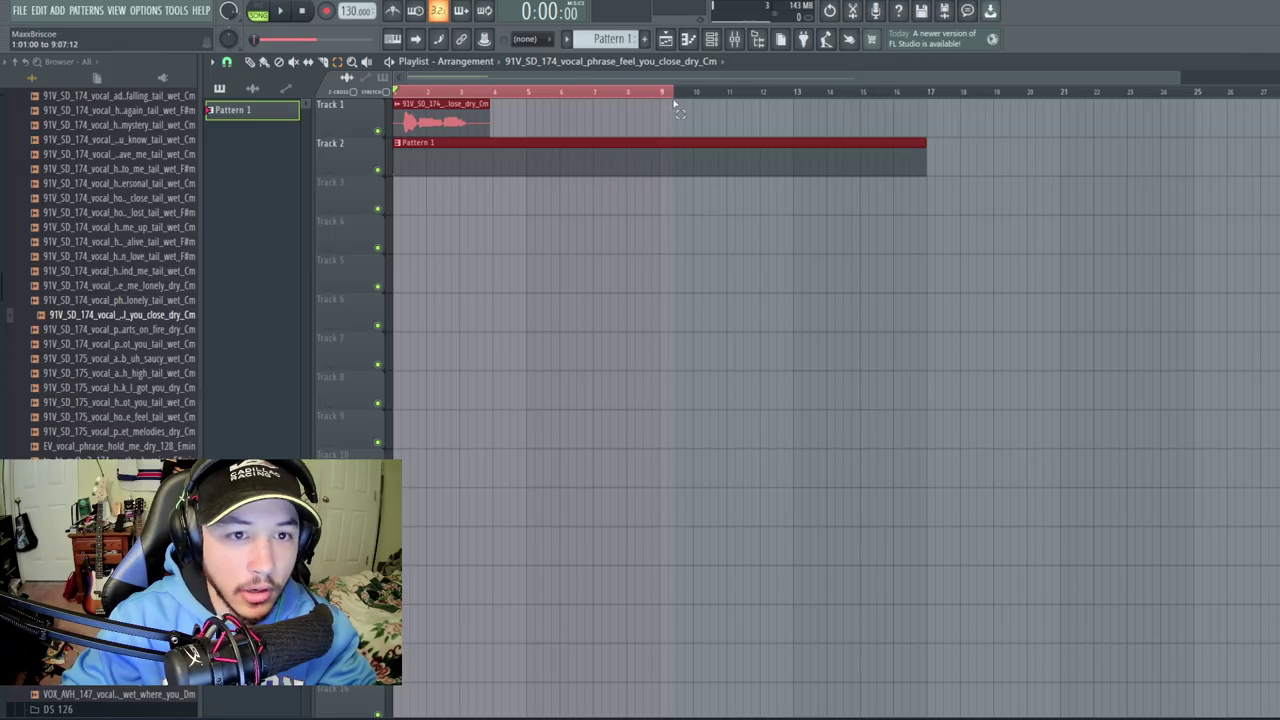
{"action": "left_click_drag", "start_coordinate": [671, 133], "coordinate": [897, 133]}
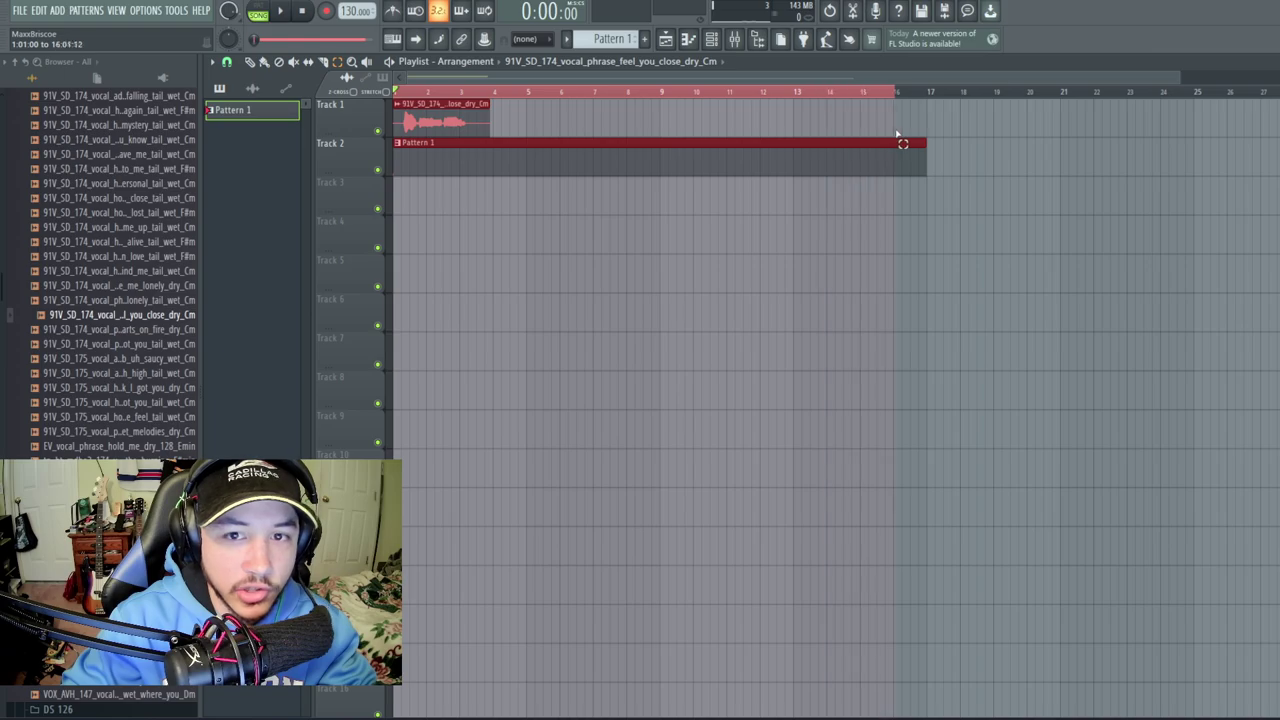
- Create an automation clip for the stereo separation of the VOCAL track's Fruity Stereo Enhancer across the selected range
{"action": "left_click", "coordinate": [735, 38]}
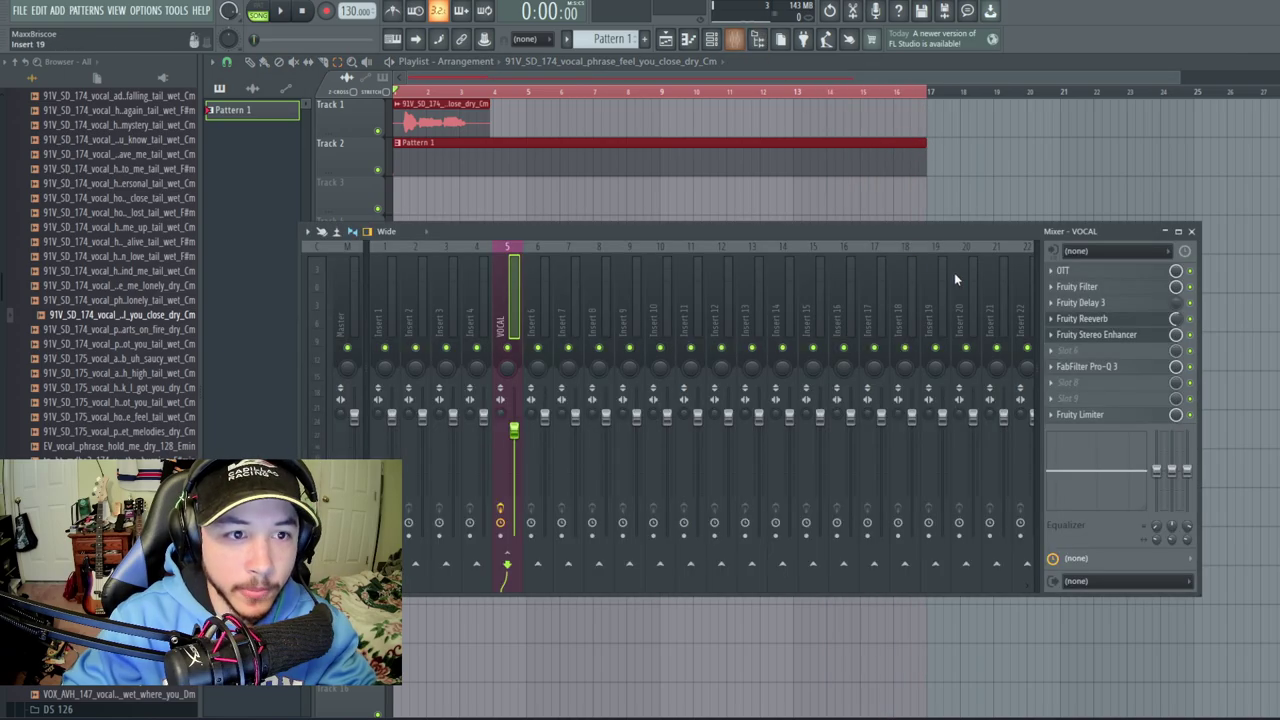
{"action": "left_click", "coordinate": [1122, 334]}
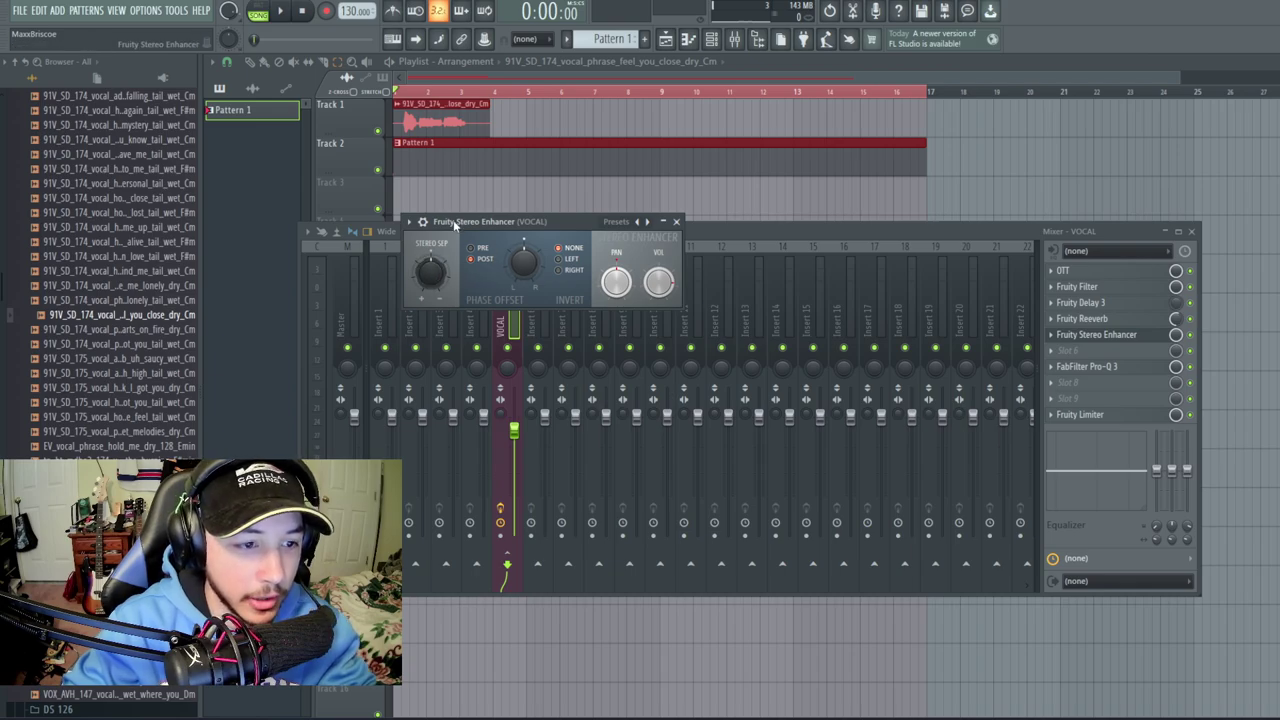
{"action": "left_click_drag", "start_coordinate": [470, 221], "coordinate": [520, 212]}
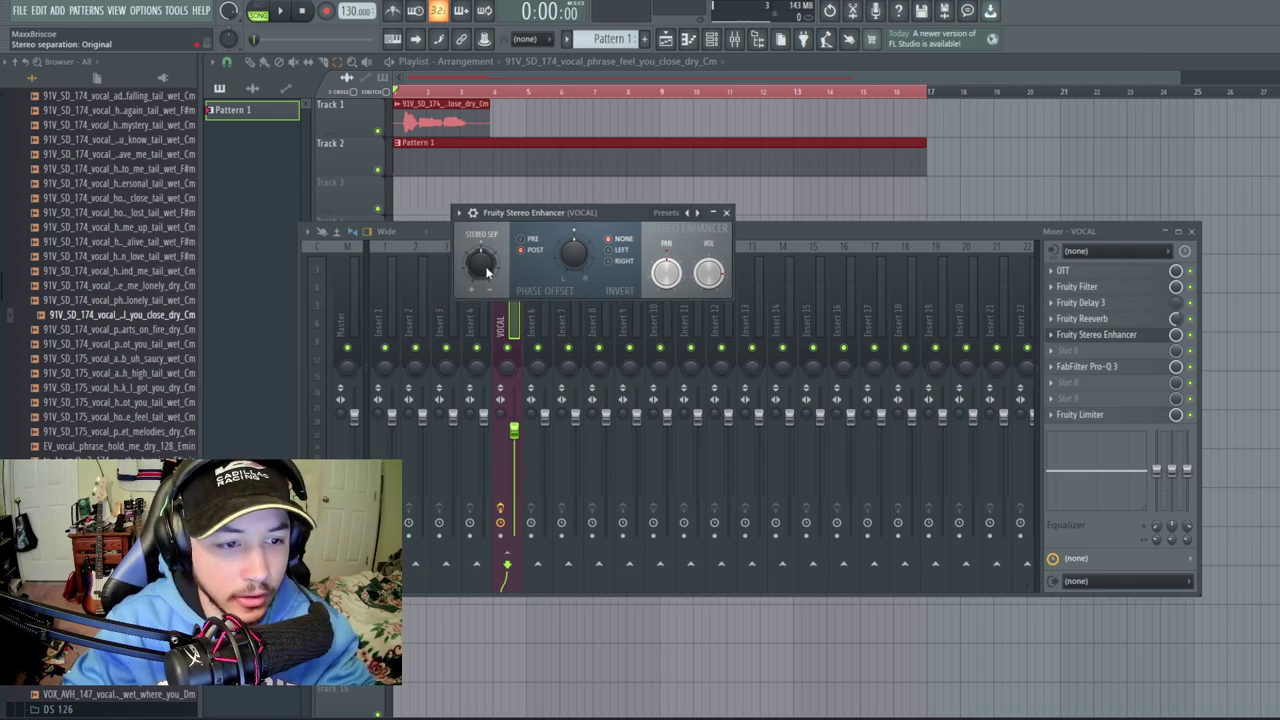
{"action": "right_click", "coordinate": [485, 268]}
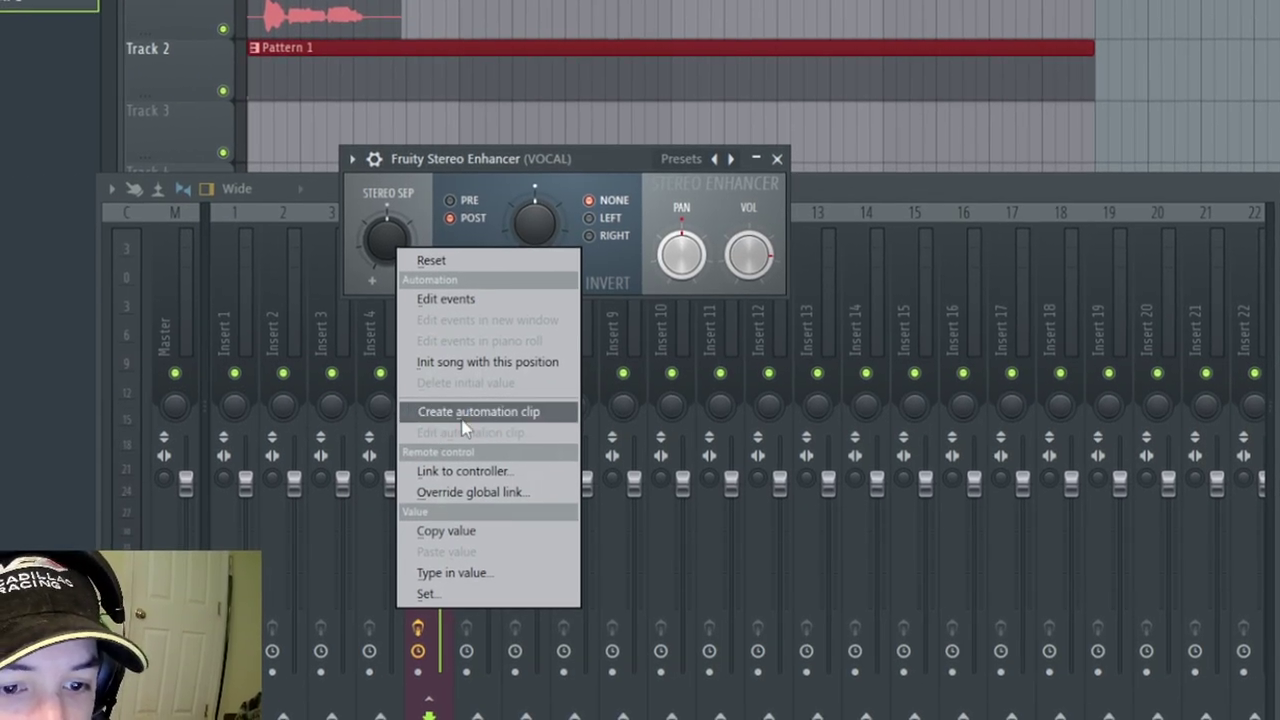
{"action": "left_click", "coordinate": [465, 413]}
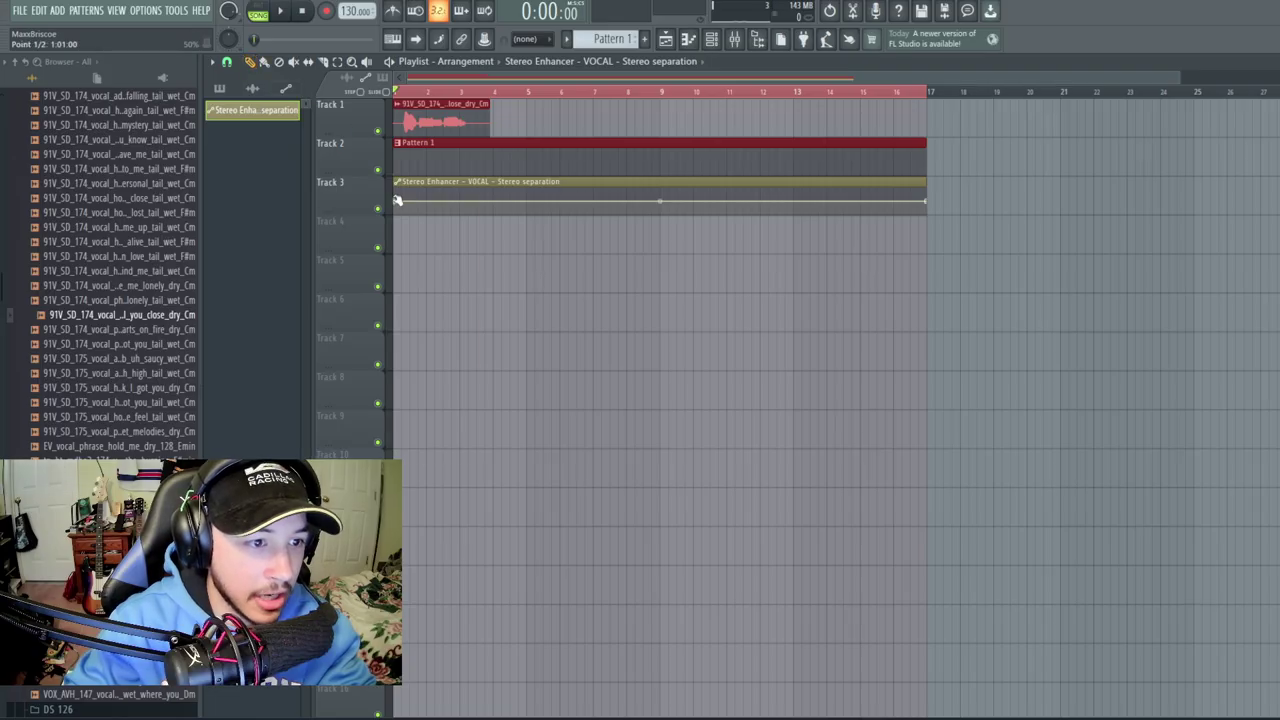
- Copy the stereo separation clip's first point value and paste it into a new point at bar 3
{"action": "right_click", "coordinate": [398, 200]}
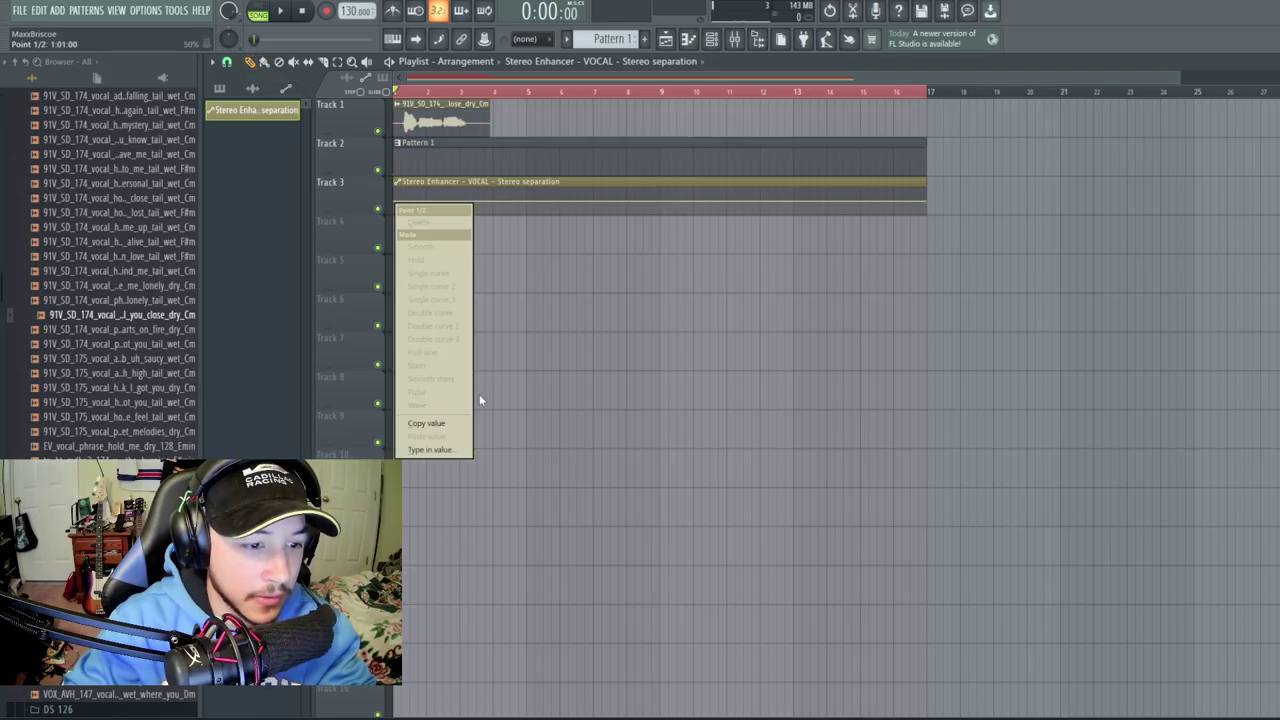
{"action": "left_click", "coordinate": [428, 423]}
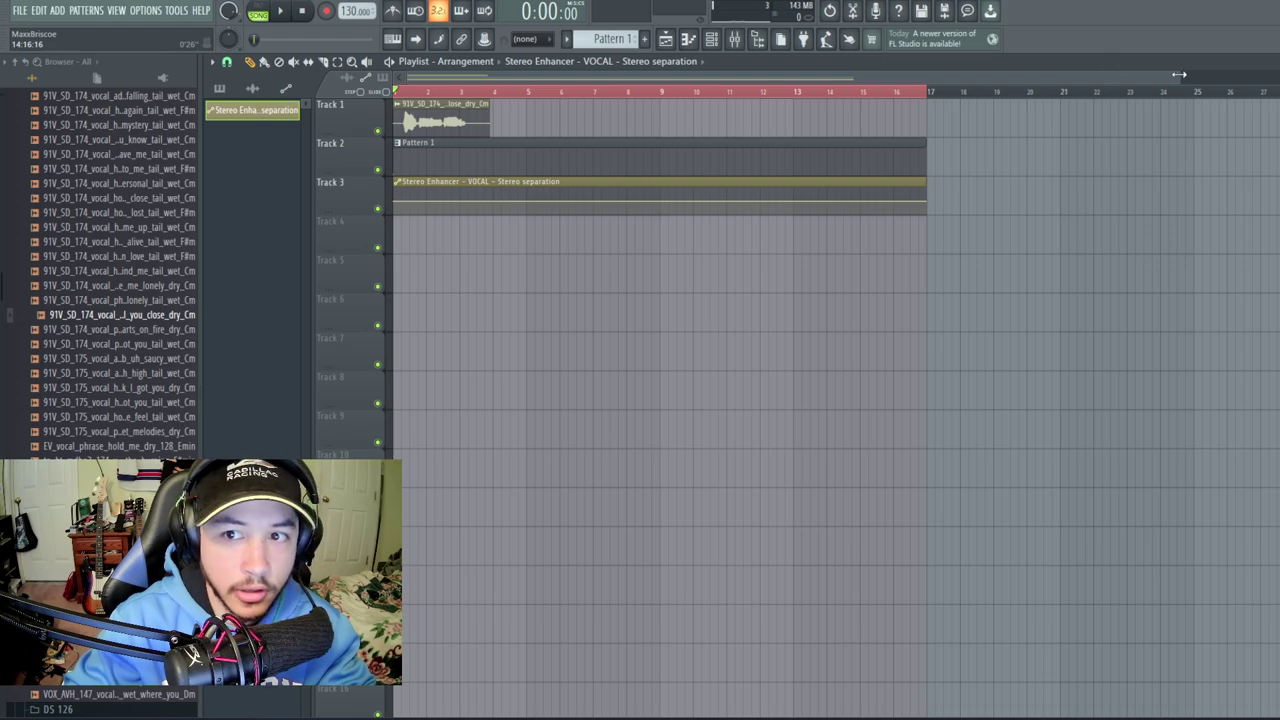
{"action": "left_click_drag", "start_coordinate": [1179, 74], "coordinate": [588, 90]}
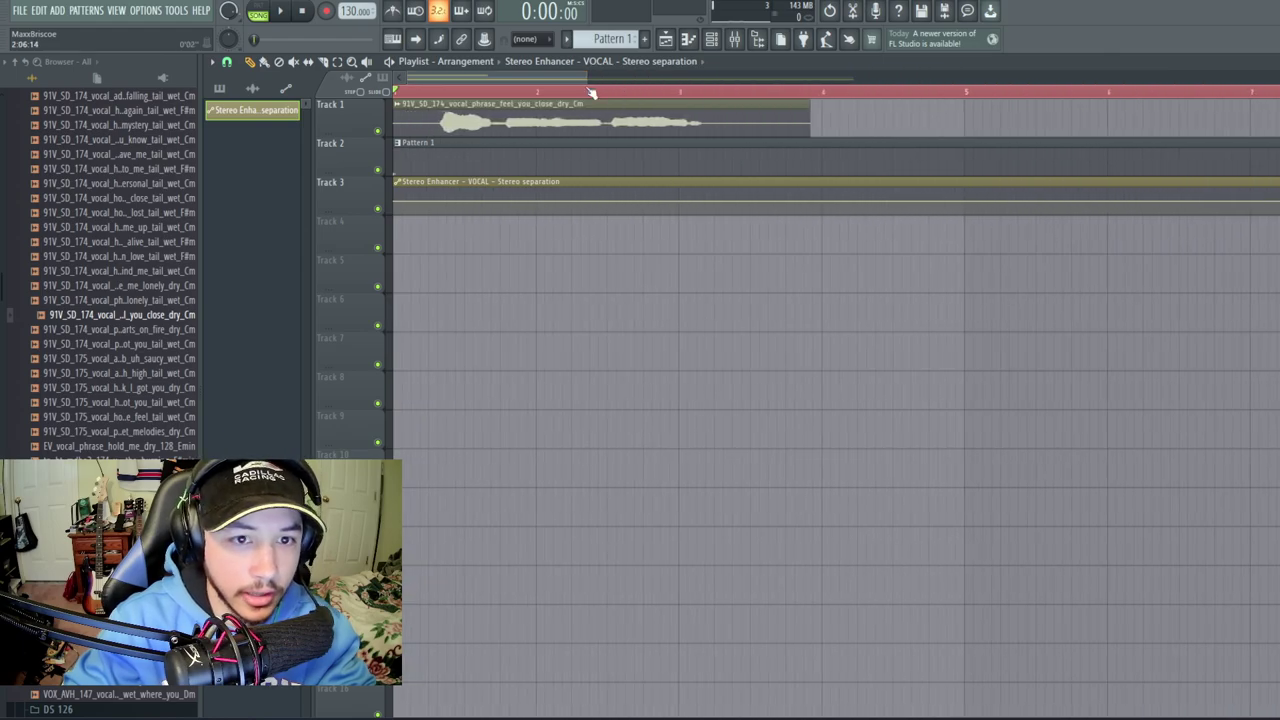
{"action": "right_click", "coordinate": [680, 205]}
{"action": "left_click", "coordinate": [722, 437]}
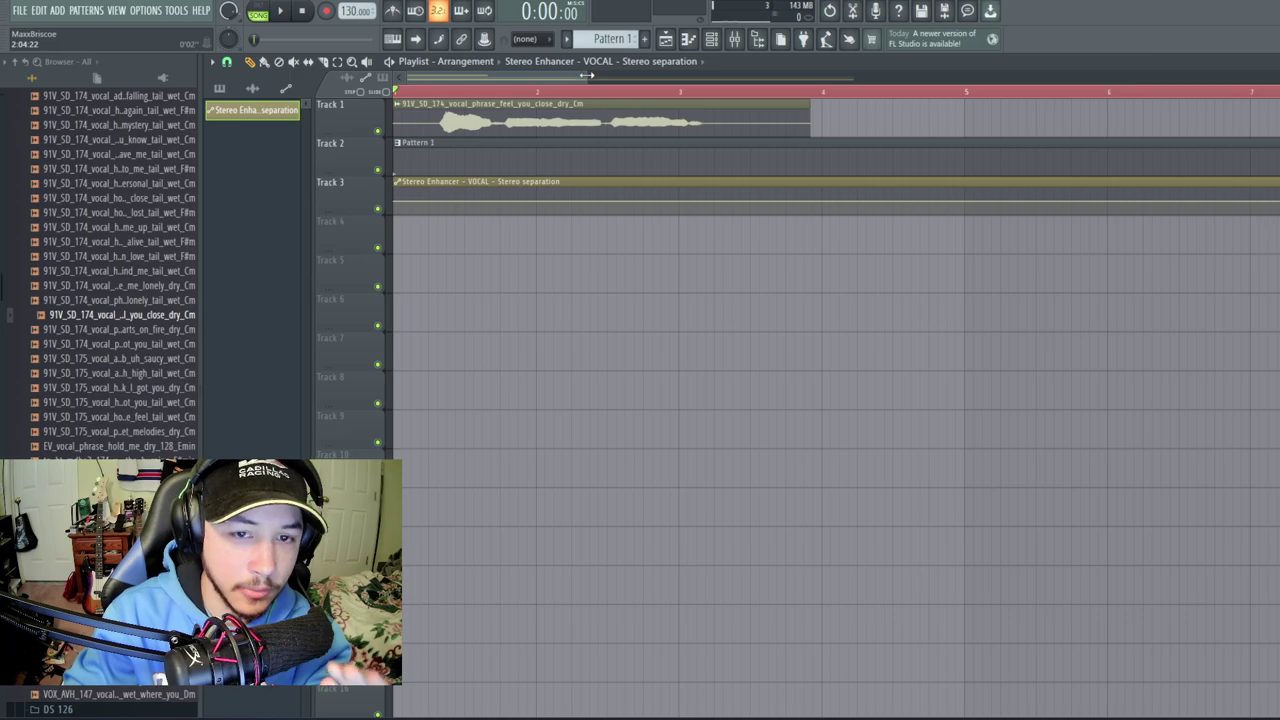
{"action": "left_click_drag", "start_coordinate": [587, 75], "coordinate": [803, 128]}
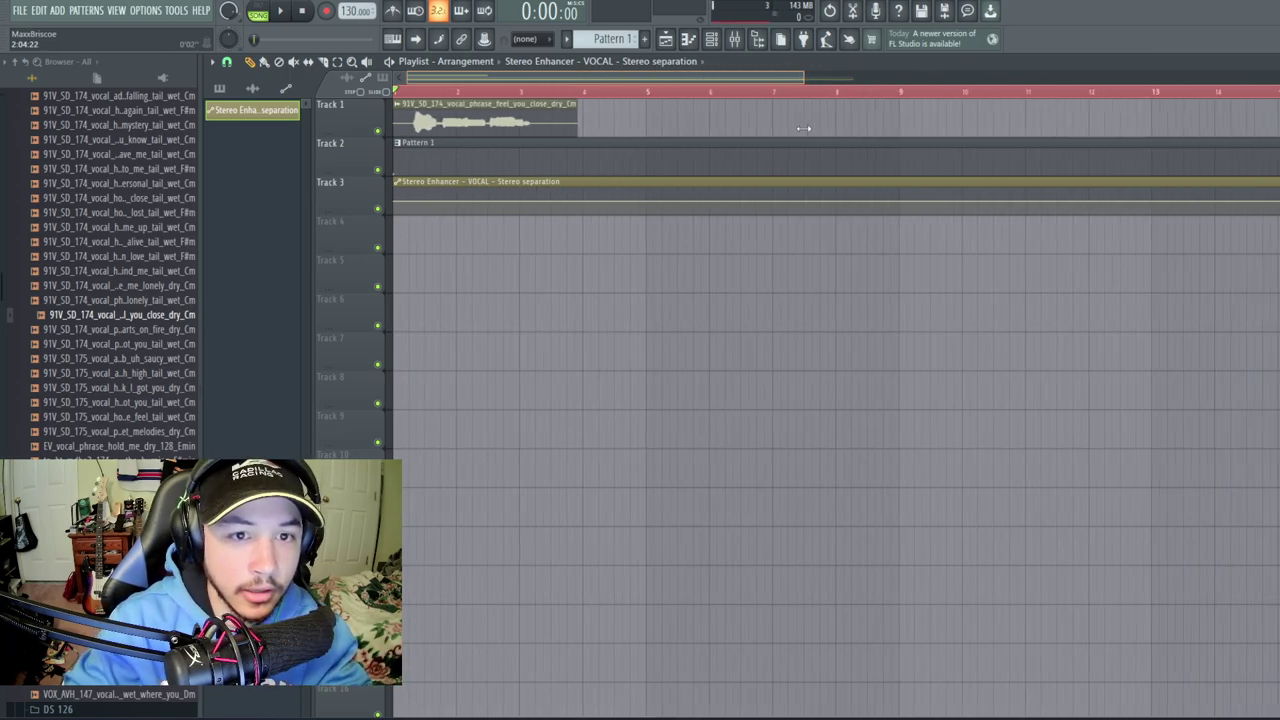
- Add a point at bar 8 of the stereo separation clip, raise it near the maximum, and bend the rise from bar 3 upward
{"action": "left_click_drag", "start_coordinate": [853, 202], "coordinate": [855, 229]}
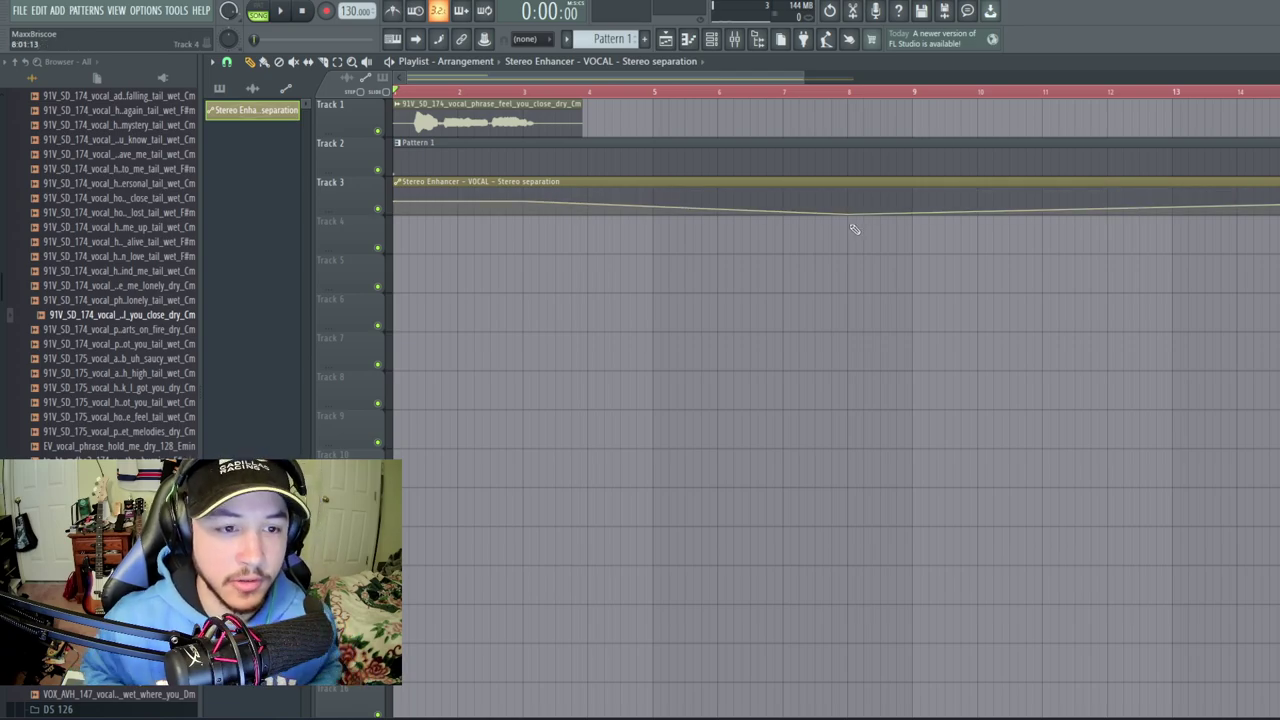
{"action": "left_click_drag", "start_coordinate": [851, 214], "coordinate": [848, 186]}
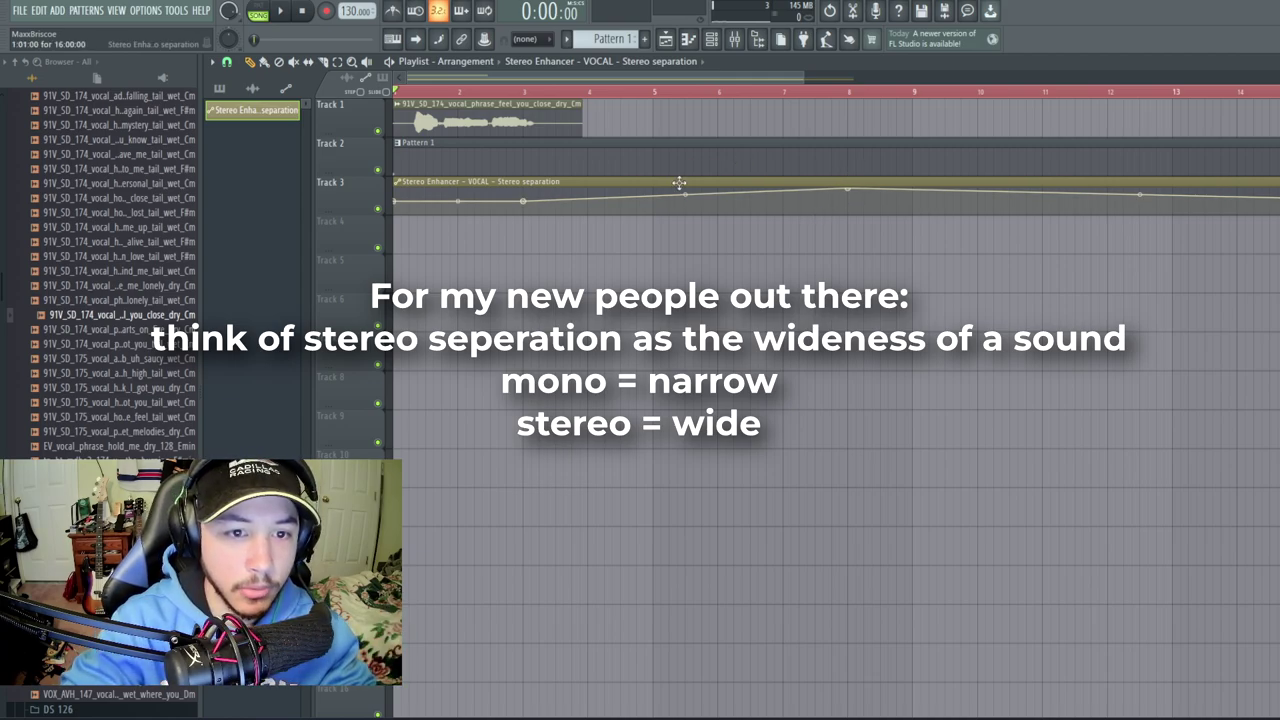
{"action": "left_click_drag", "start_coordinate": [685, 191], "coordinate": [686, 182]}
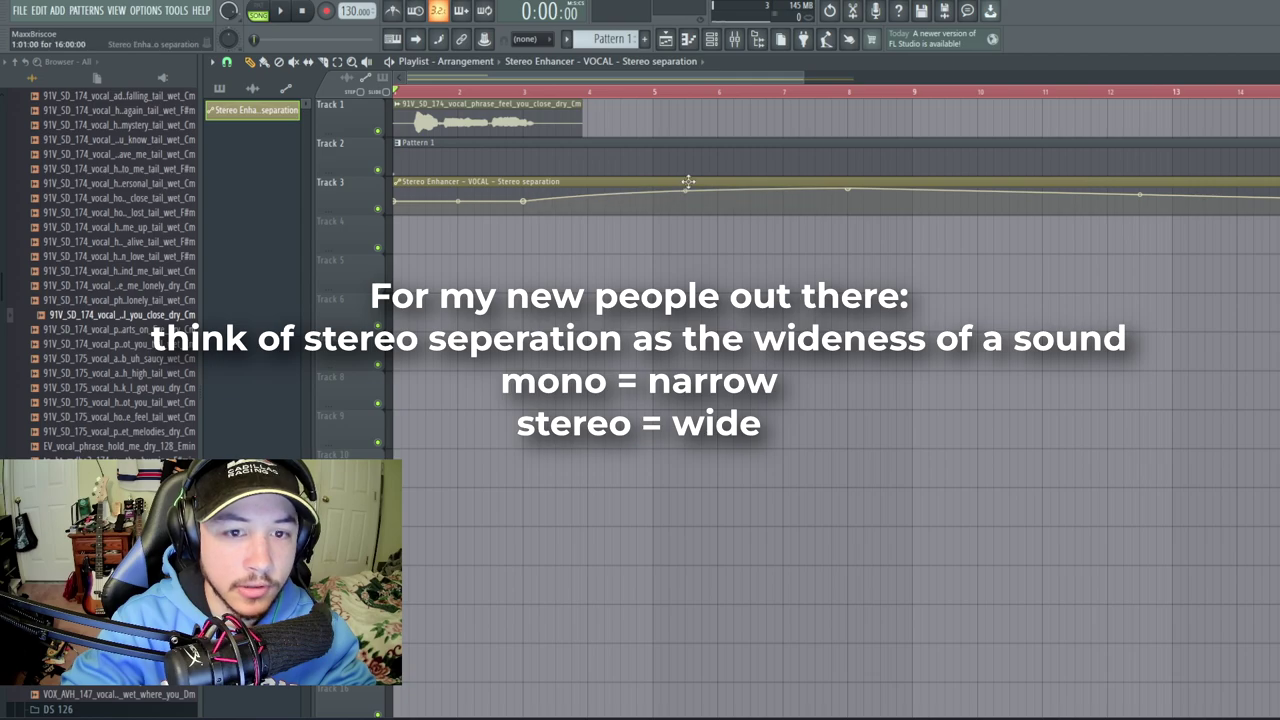
- Bend the stereo separation segment after bar 8 upward so it stays high until just before bar 17
{"action": "left_click_drag", "start_coordinate": [643, 78], "coordinate": [795, 92]}
{"action": "scroll", "coordinate": [795, 92], "scroll_direction": "right", "scroll_amount": 5}
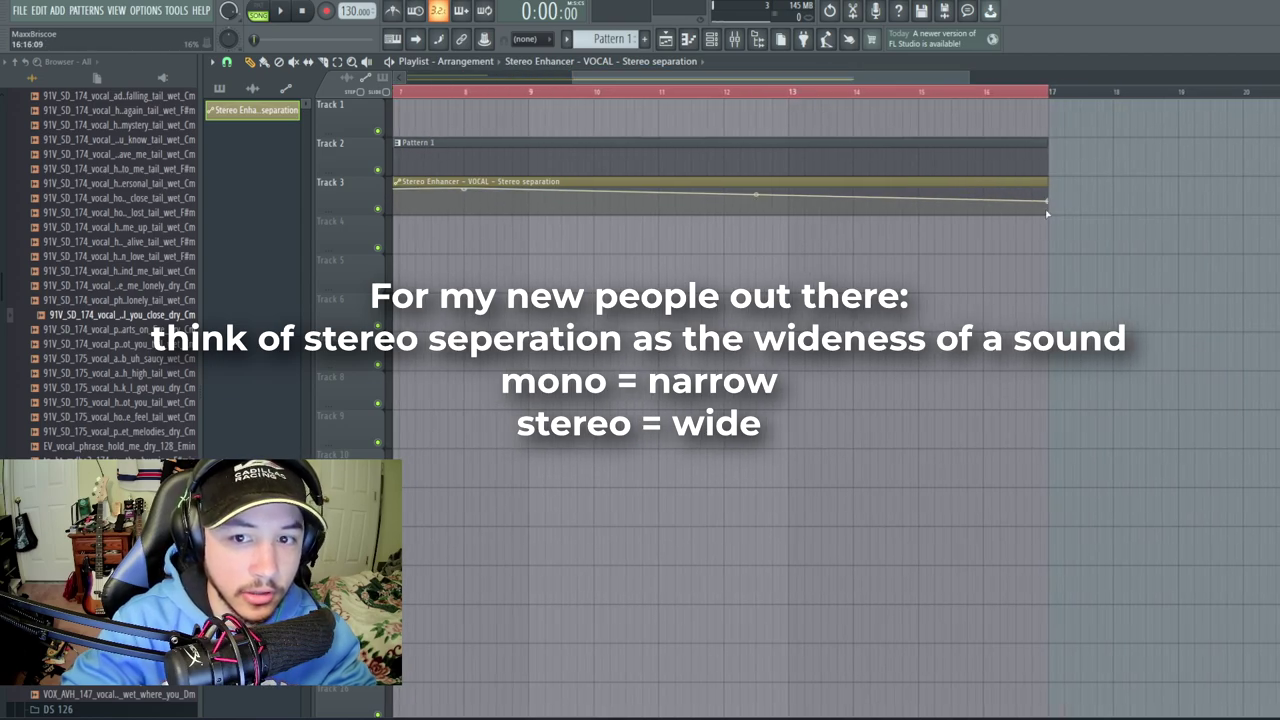
{"action": "left_click", "coordinate": [612, 62]}
{"action": "left_click", "coordinate": [630, 89]}
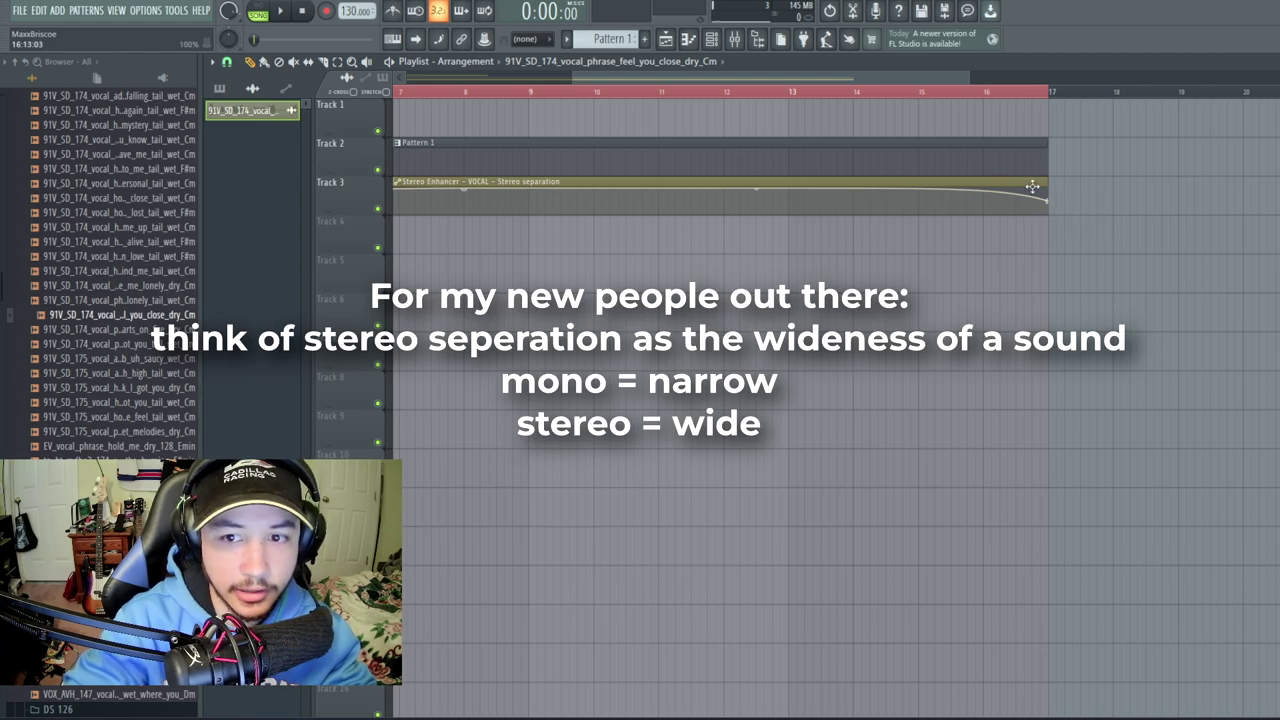
- Play the arrangement from the start to hear the stereo separation automation on the vocal
{"action": "scroll", "coordinate": [550, 118], "scroll_direction": "left", "scroll_amount": 8}
{"action": "left_click", "coordinate": [425, 115]}
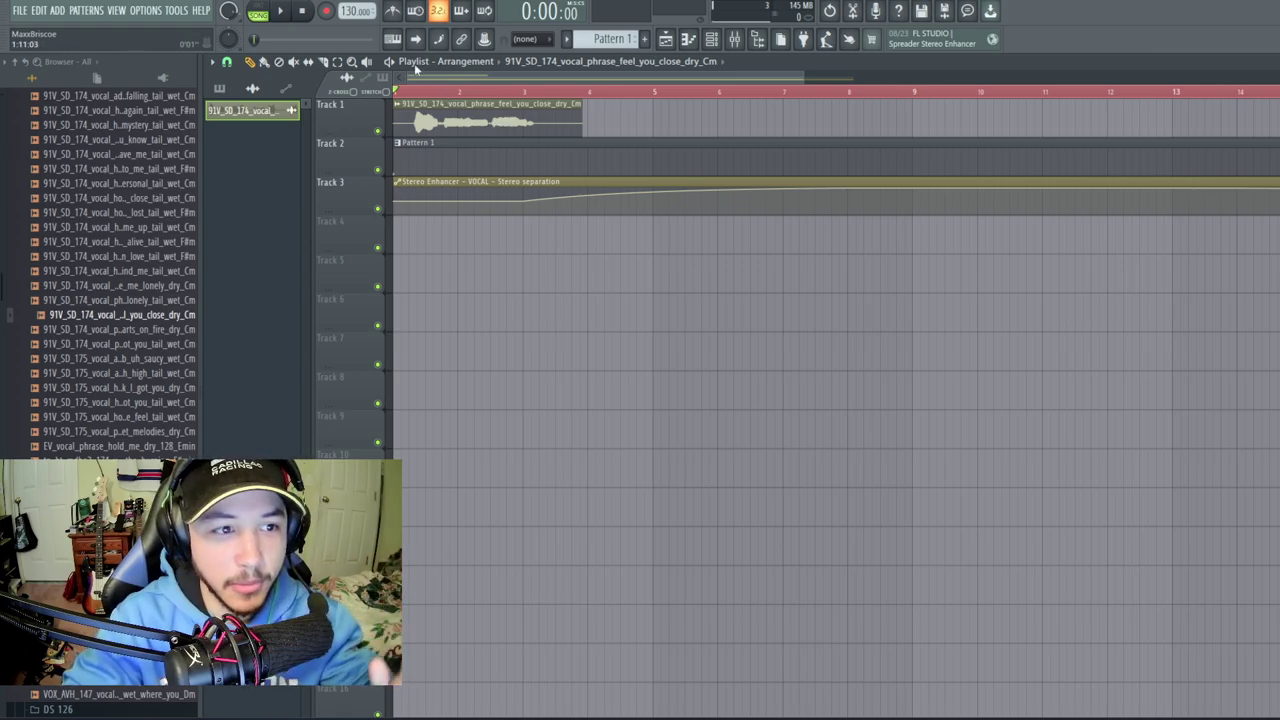
{"action": "left_click", "coordinate": [282, 11]}
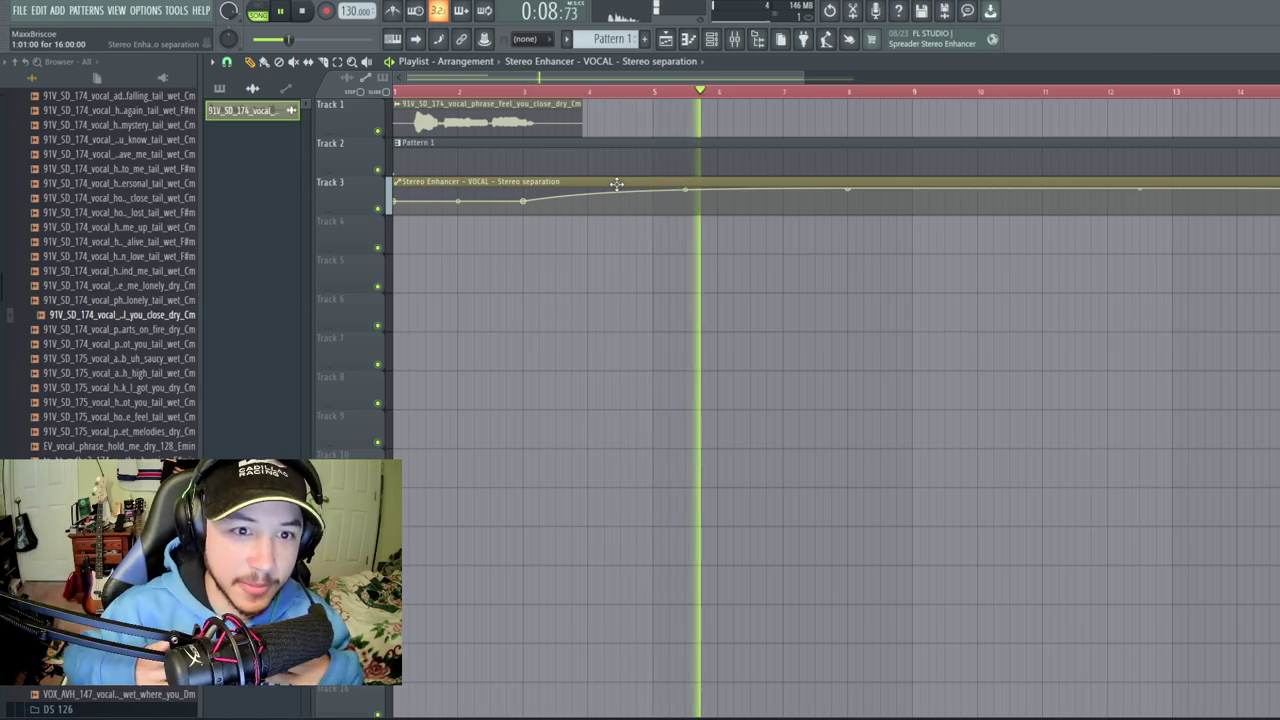
{"action": "key", "text": "space"}
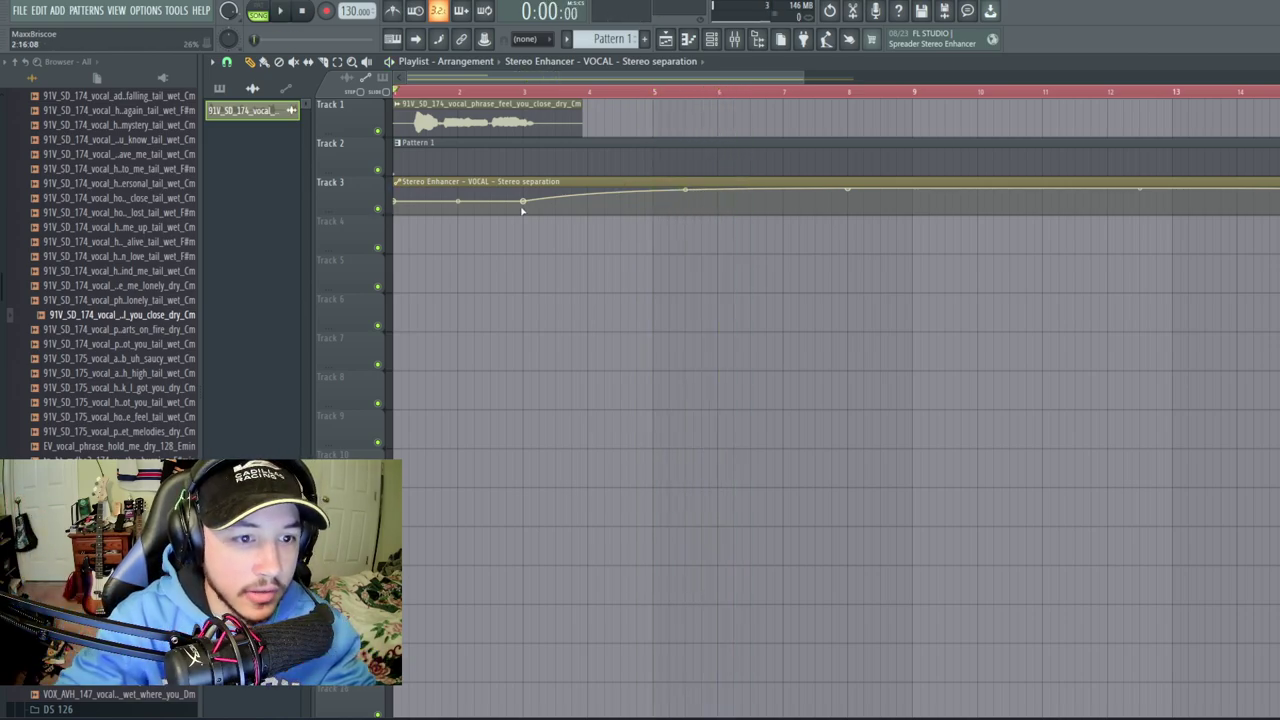
- Move the stereo separation point at bar 3 back to about the middle of bar 2, keeping the first point's value
{"action": "right_click", "coordinate": [523, 203]}
{"action": "left_click", "coordinate": [508, 245]}
{"action": "left_click_drag", "start_coordinate": [523, 201], "coordinate": [498, 197]}
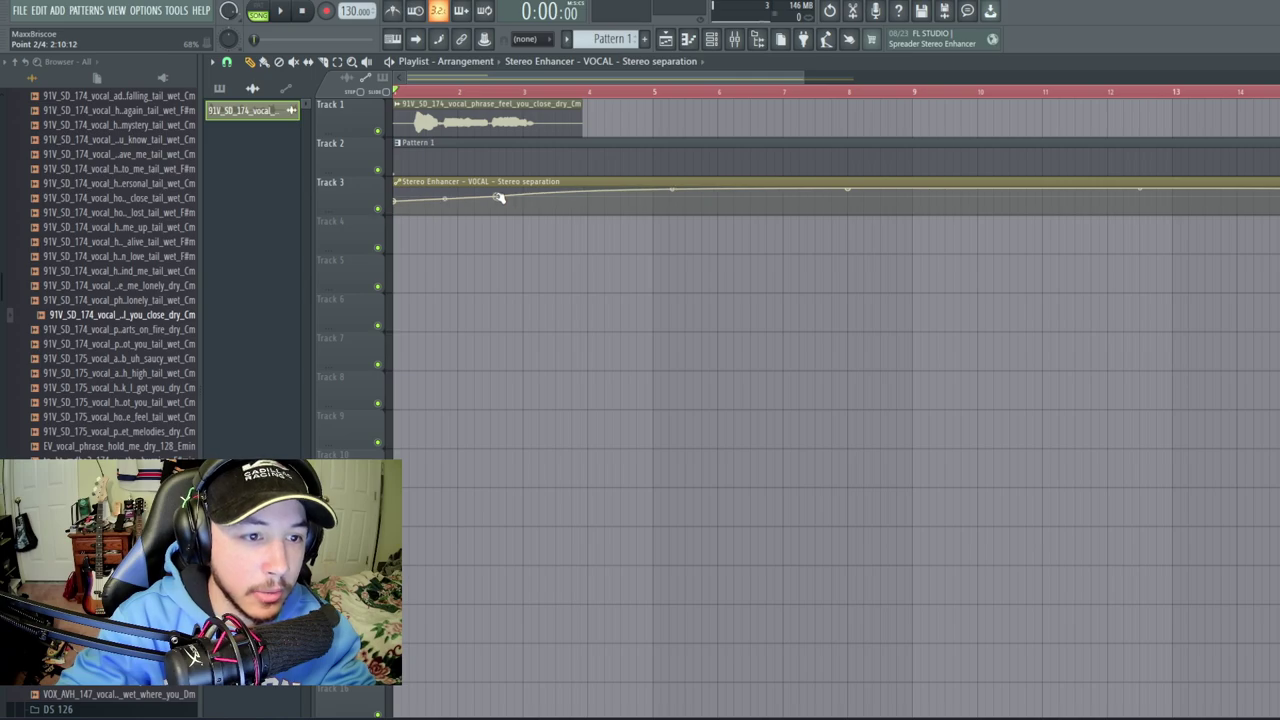
{"action": "right_click", "coordinate": [493, 200]}
{"action": "left_click", "coordinate": [540, 433]}
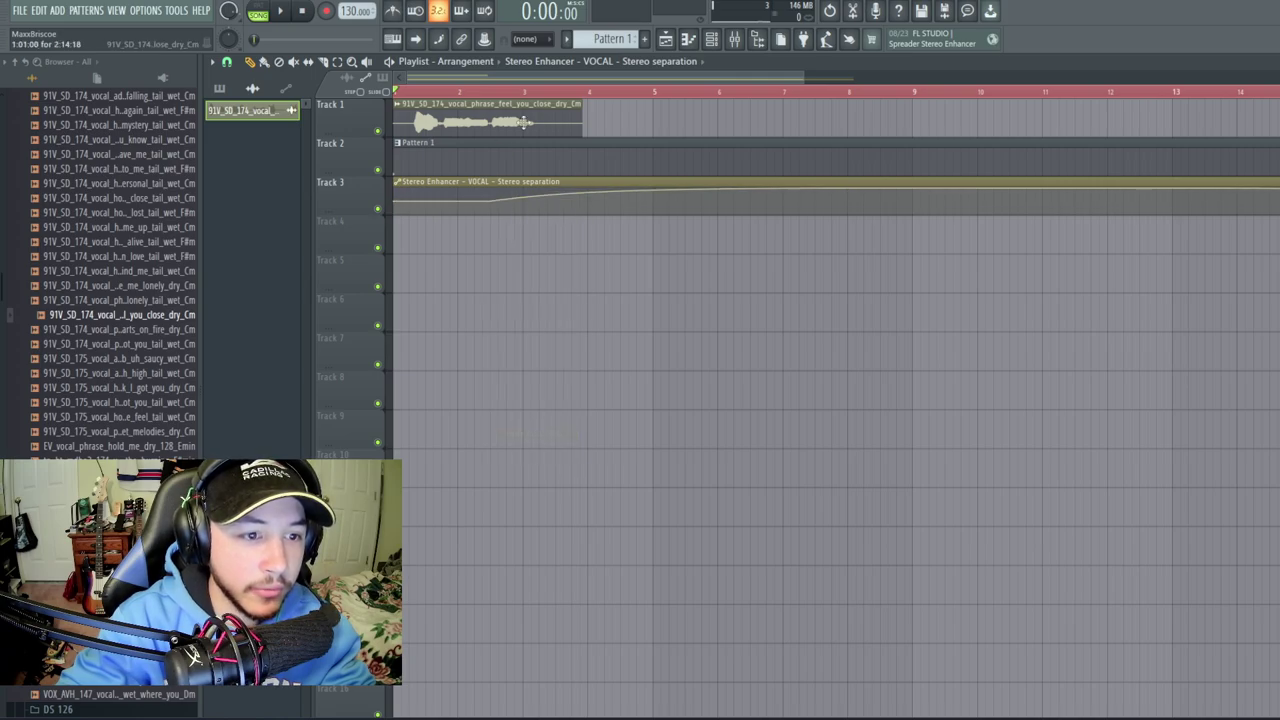
- Create an automation clip for the mix level of Fruity Reeverb on the VOCAL mixer track
{"action": "left_click", "coordinate": [738, 39]}
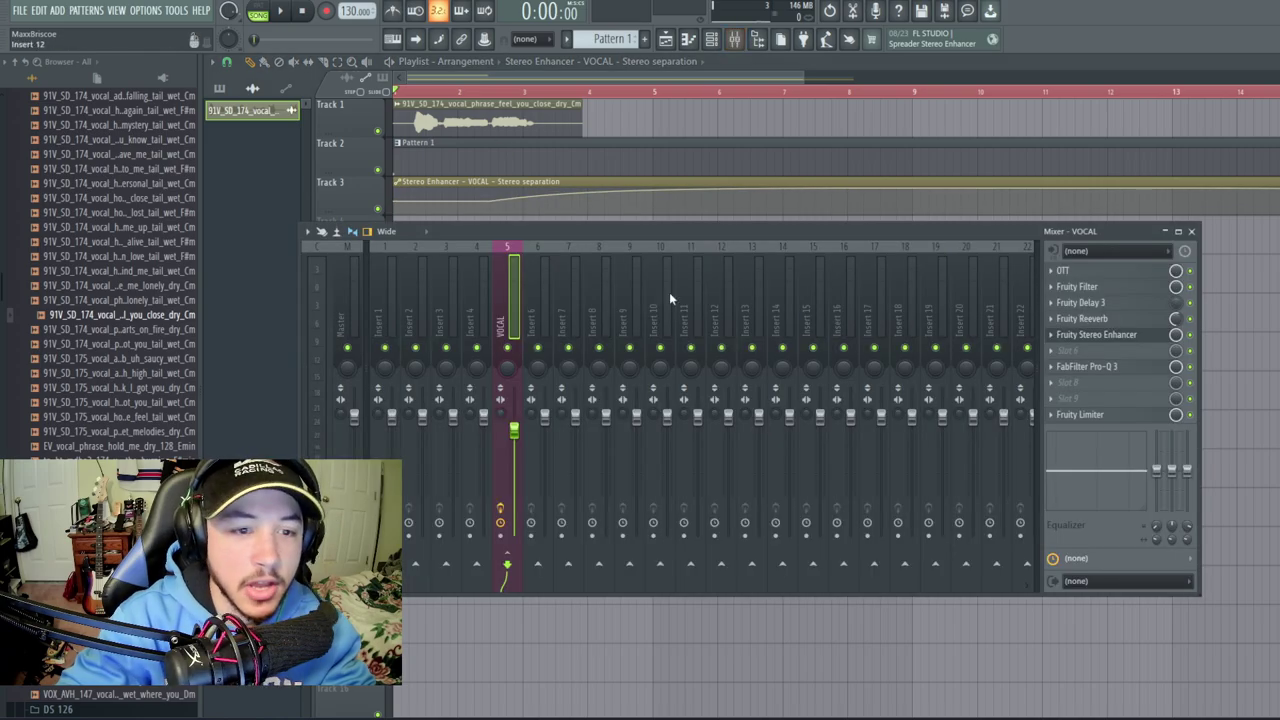
{"action": "right_click", "coordinate": [1176, 321]}
{"action": "left_click", "coordinate": [1198, 426]}
{"action": "left_click", "coordinate": [615, 72]}
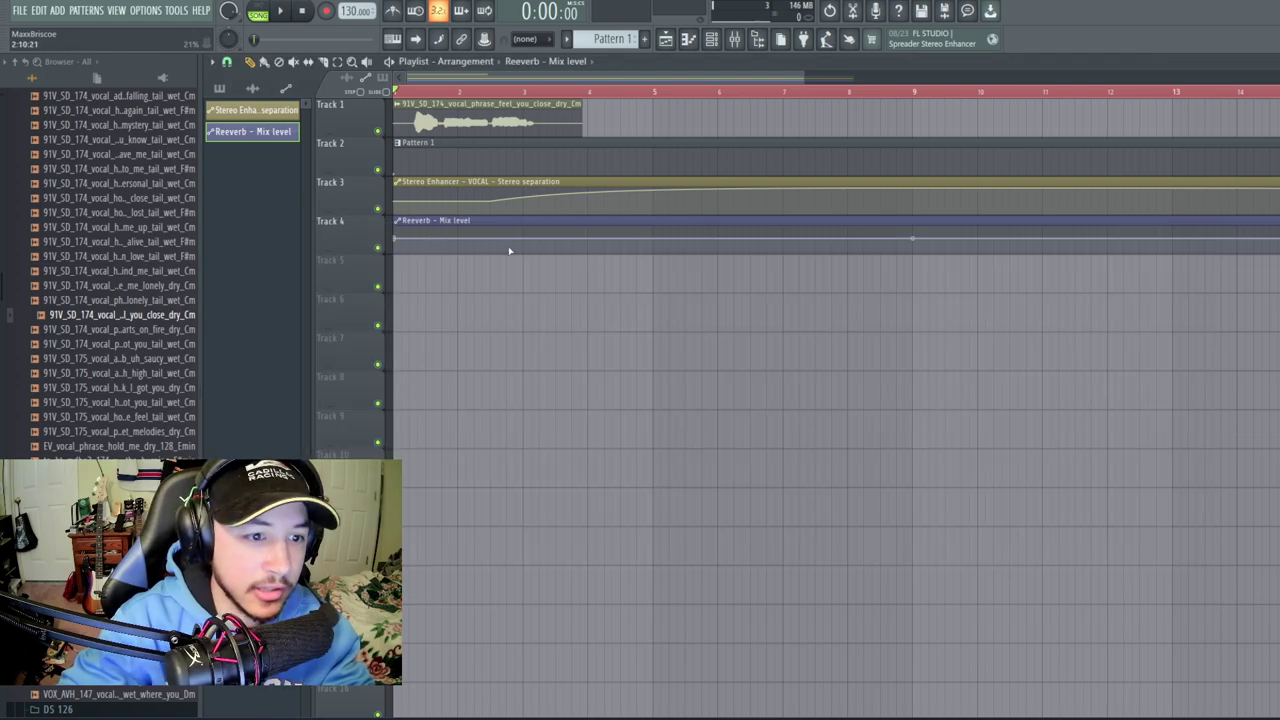
- Lower the start of the reverb mix level automation to about 5% and add a higher point at bar 7
{"action": "left_click_drag", "start_coordinate": [396, 240], "coordinate": [396, 251]}
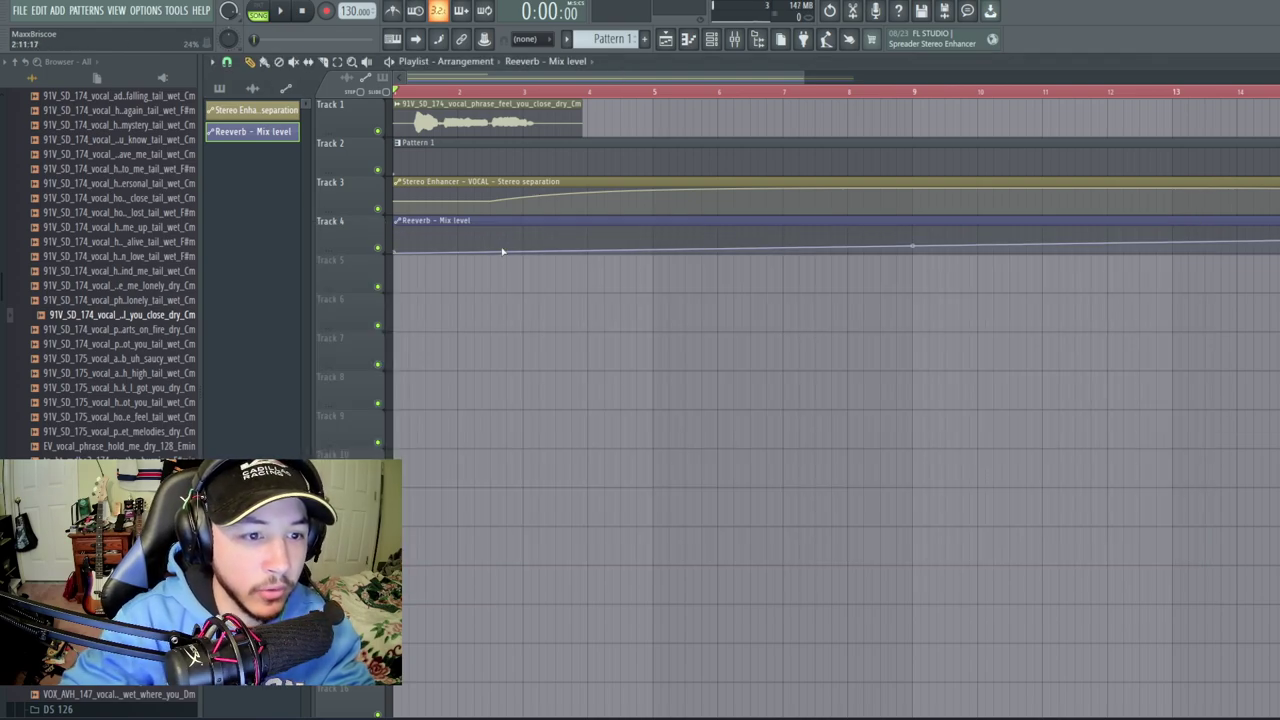
{"action": "left_click_drag", "start_coordinate": [395, 255], "coordinate": [393, 252]}
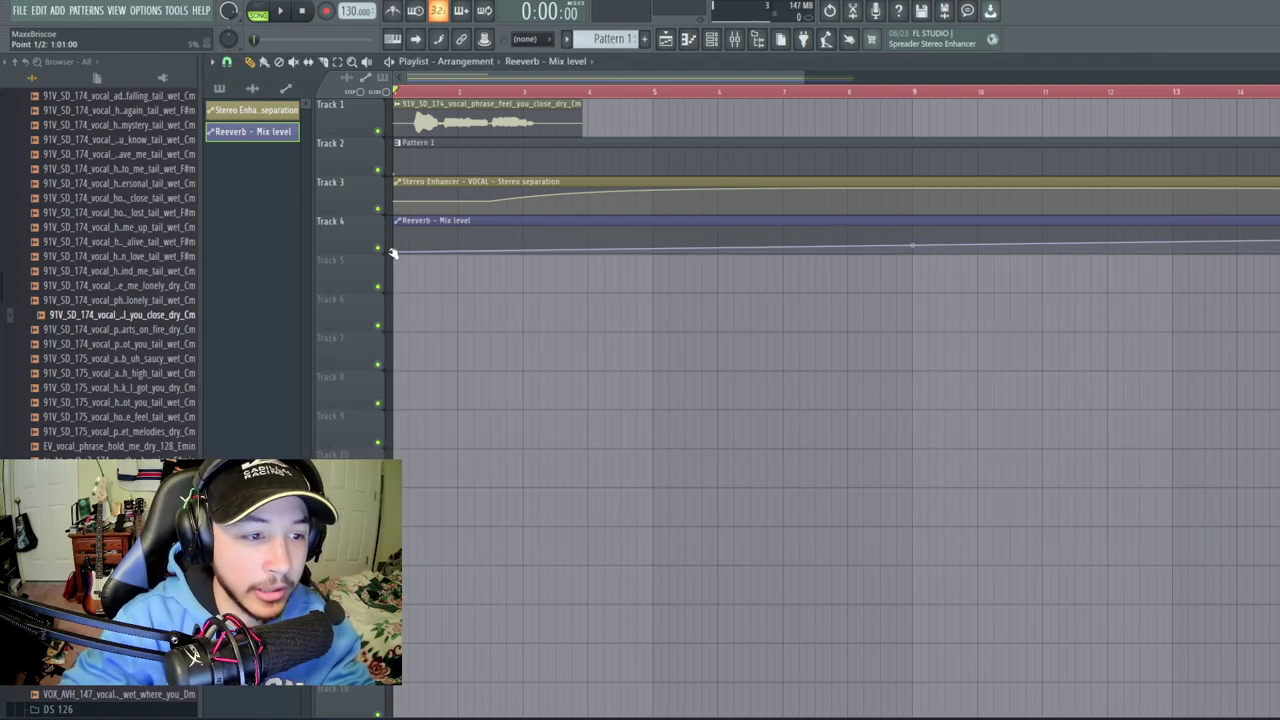
{"action": "right_click", "coordinate": [523, 230]}
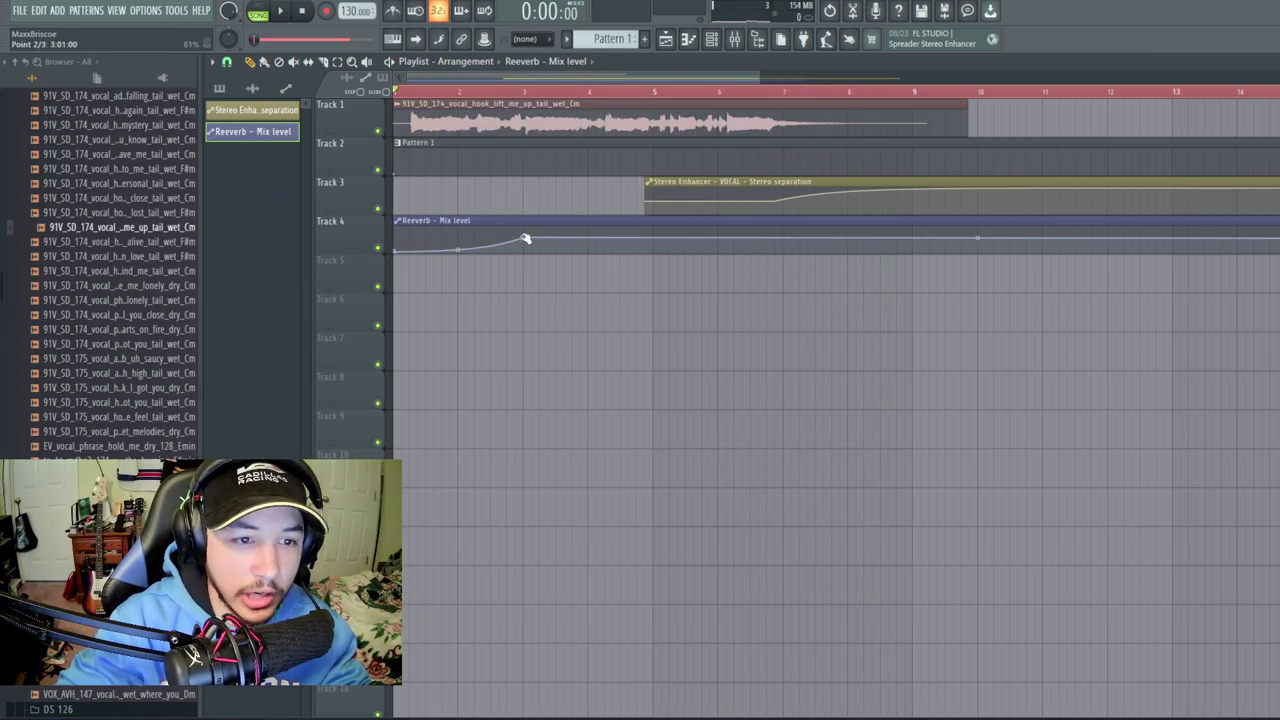
{"action": "left_click_drag", "start_coordinate": [526, 238], "coordinate": [785, 236]}
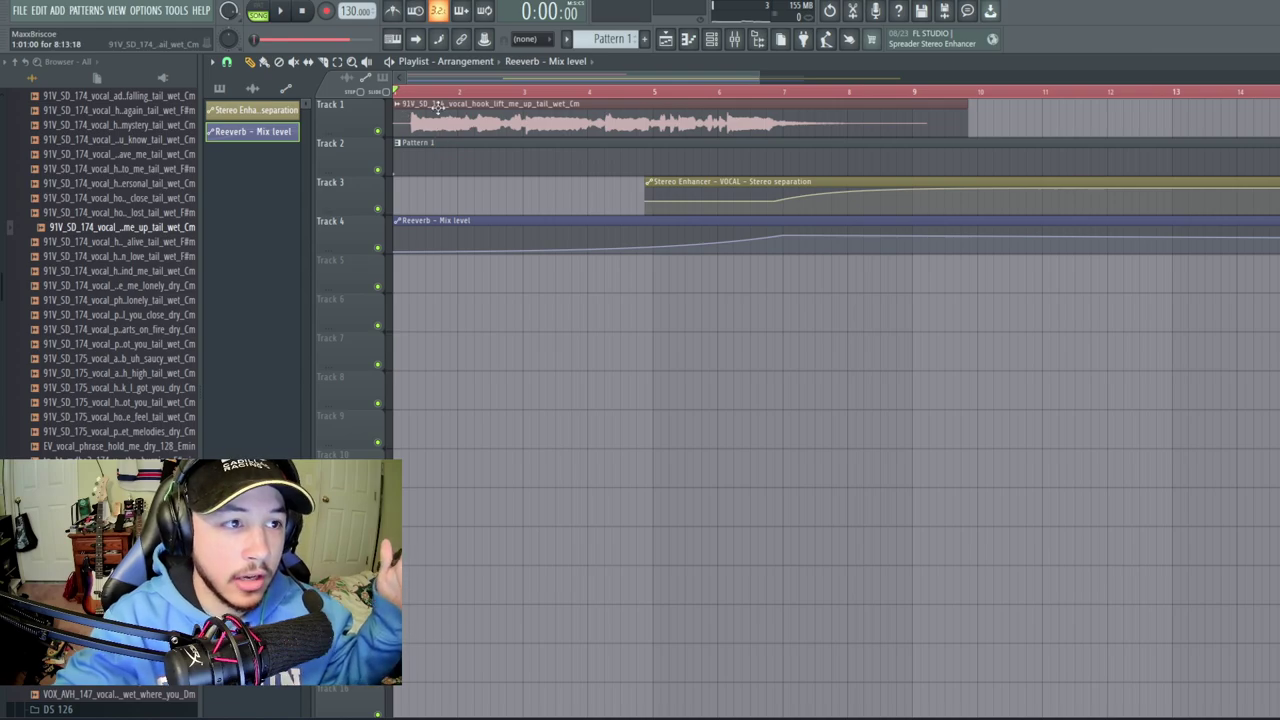
- Play back the vocal hook with its reverb mix and stereo separation automation through bar 9
{"action": "left_click", "coordinate": [284, 10]}
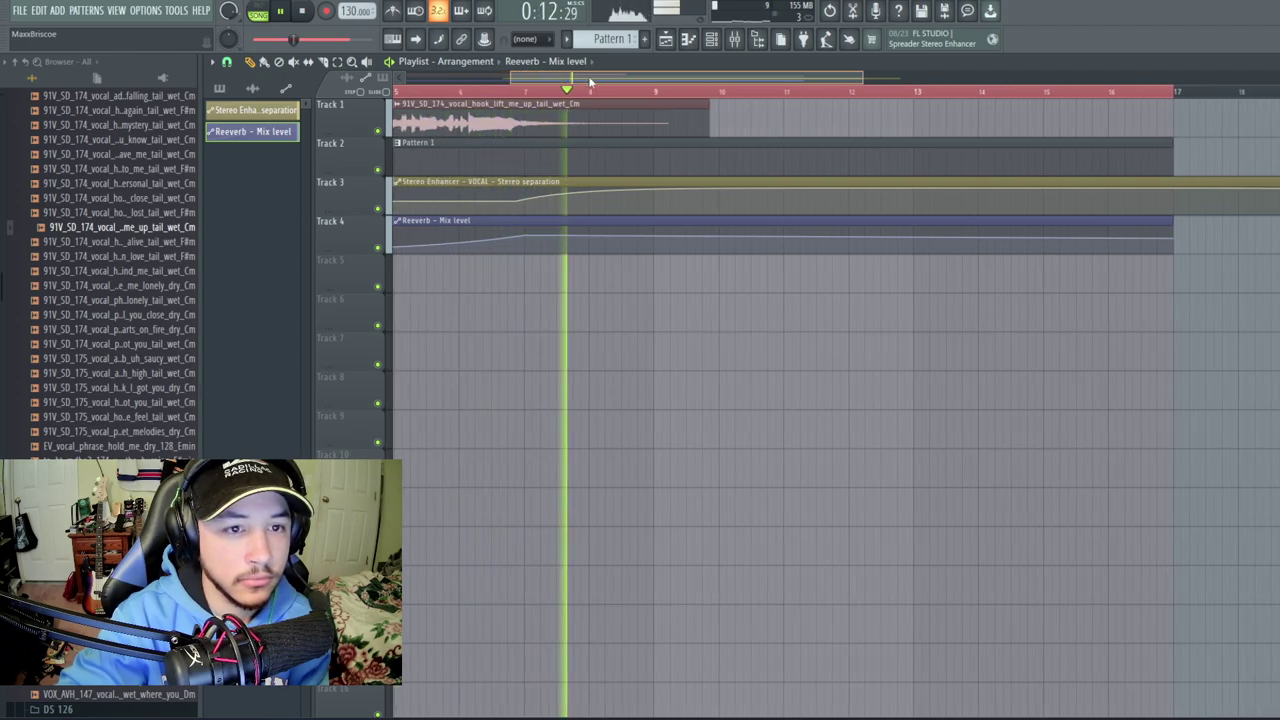
{"action": "left_click_drag", "start_coordinate": [590, 80], "coordinate": [500, 78]}
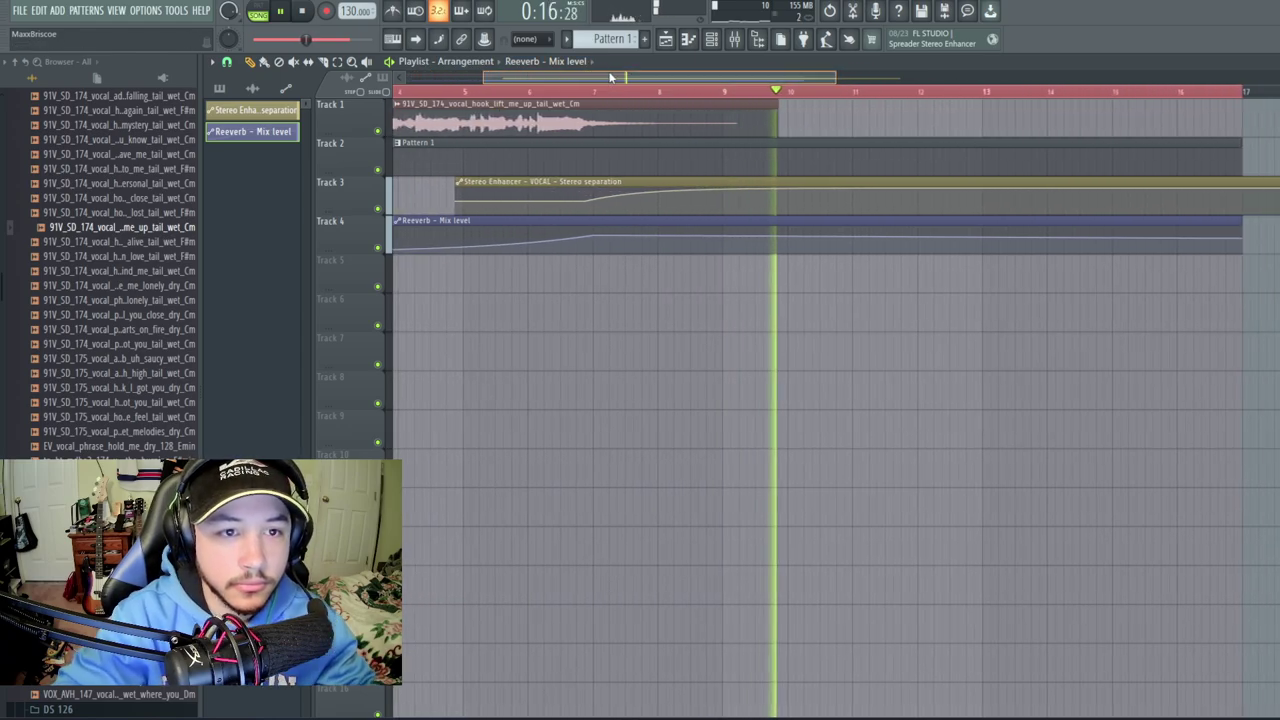
{"action": "key", "text": "space"}
- Find SHARKS_ethereal_annihilate_F#m in the SHARKS Ethereal Pack, preview it and use it as the sample on Track 1
{"action": "scroll", "coordinate": [60, 285], "scroll_direction": "up", "scroll_amount": 15}
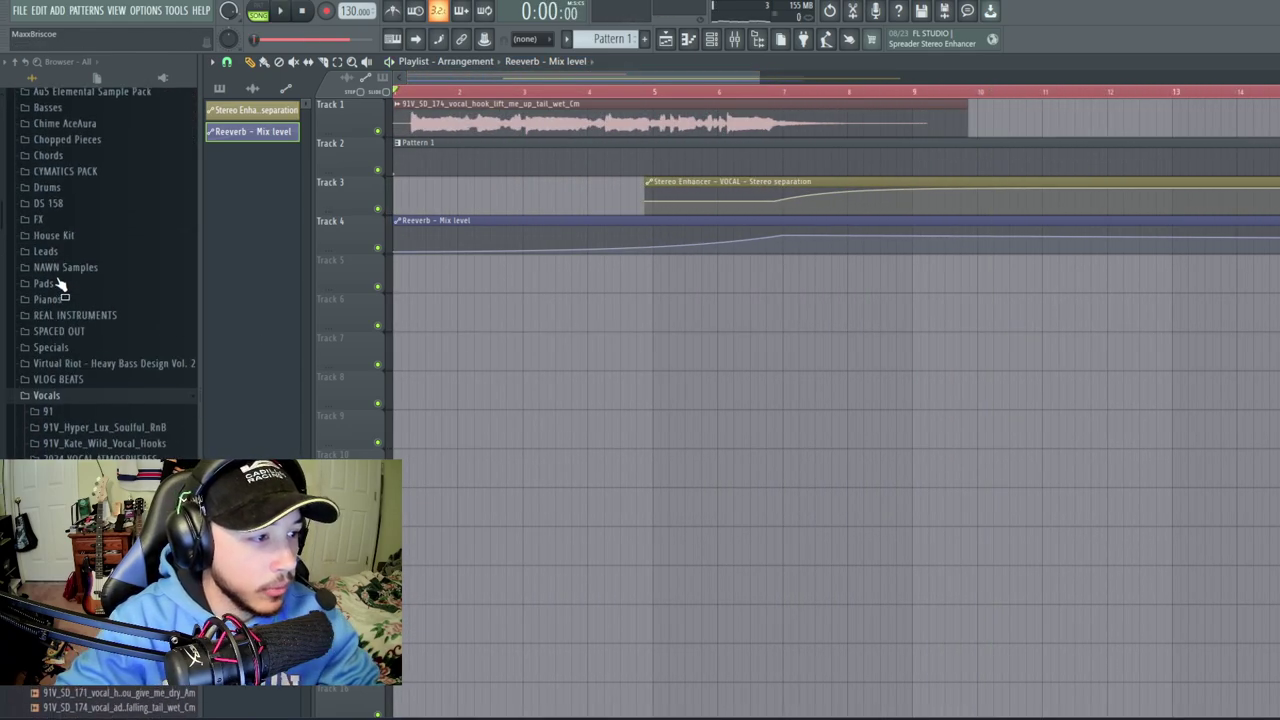
{"action": "scroll", "coordinate": [60, 285], "scroll_direction": "up", "scroll_amount": 7}
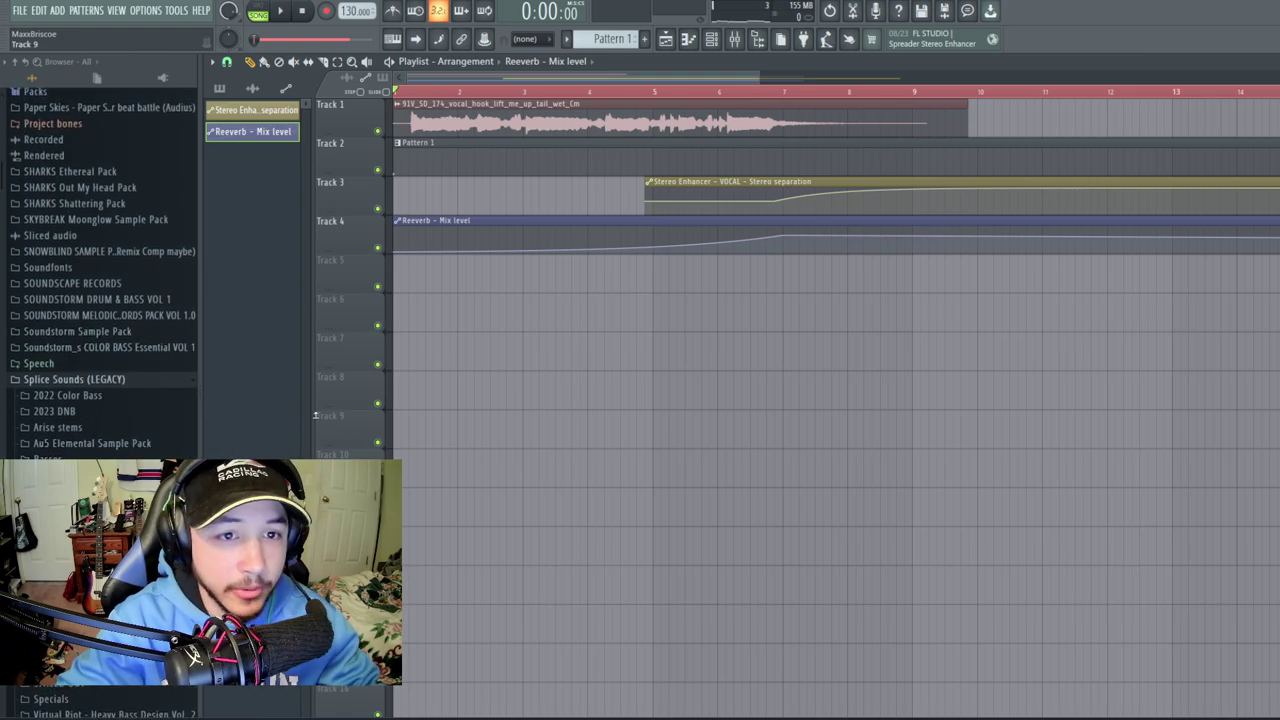
{"action": "scroll", "coordinate": [40, 290], "scroll_direction": "up", "scroll_amount": 3}
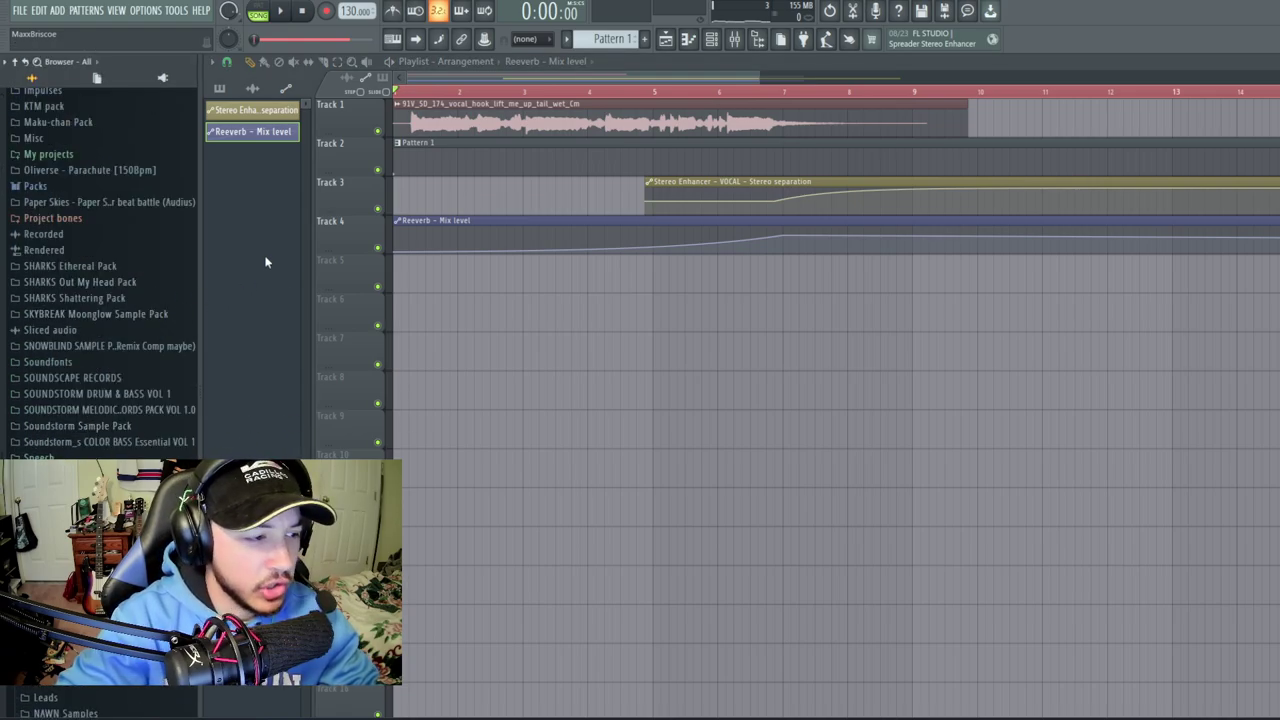
{"action": "left_click", "coordinate": [105, 266]}
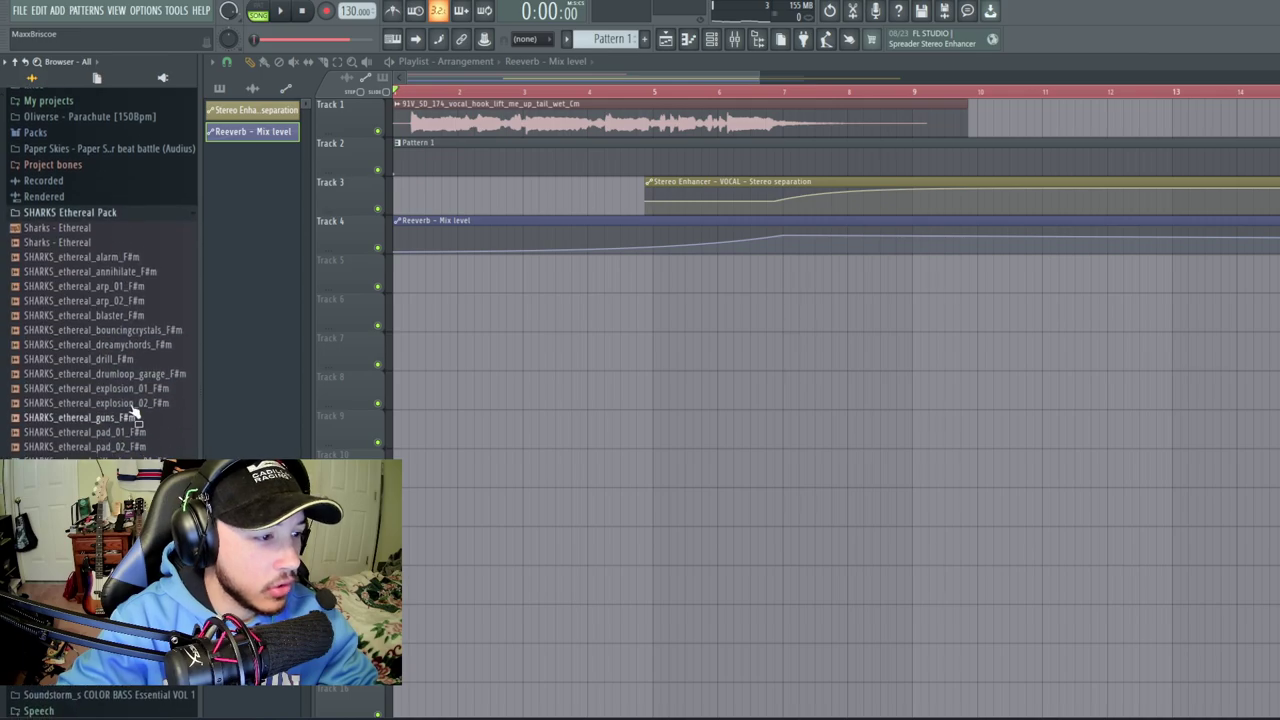
{"action": "left_click", "coordinate": [112, 274]}
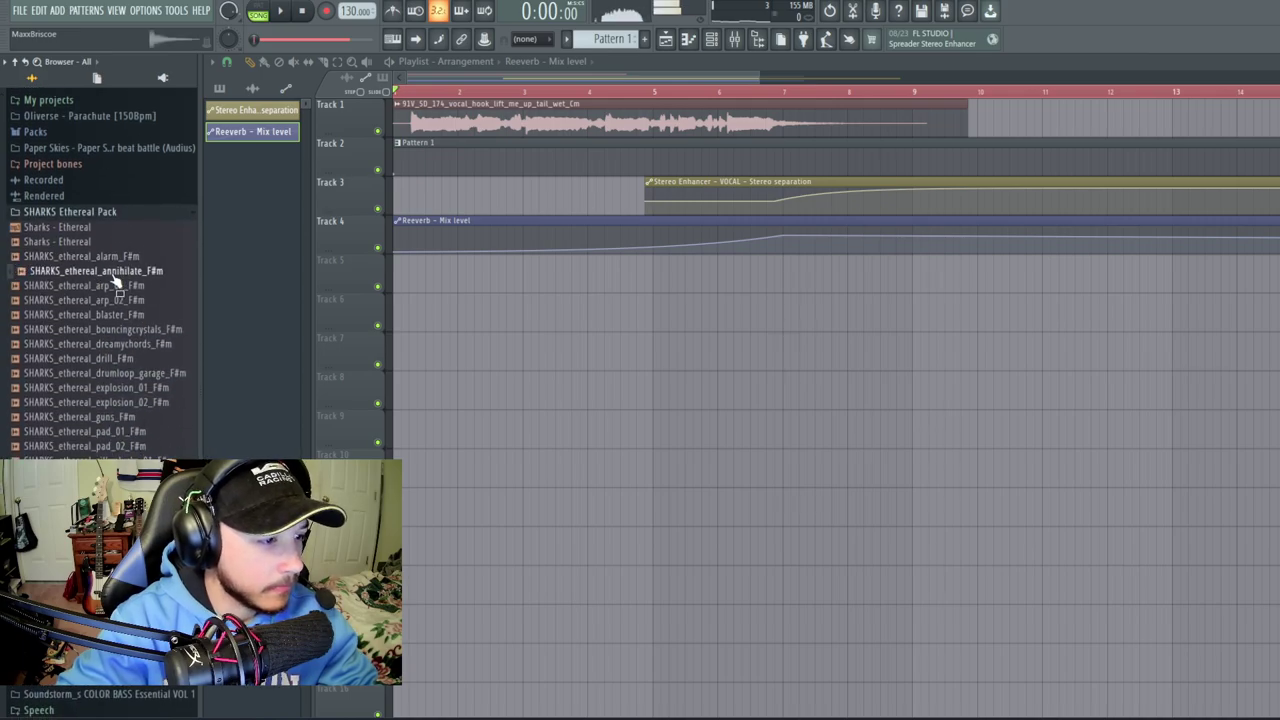
{"action": "left_click_drag", "start_coordinate": [115, 280], "coordinate": [446, 130]}
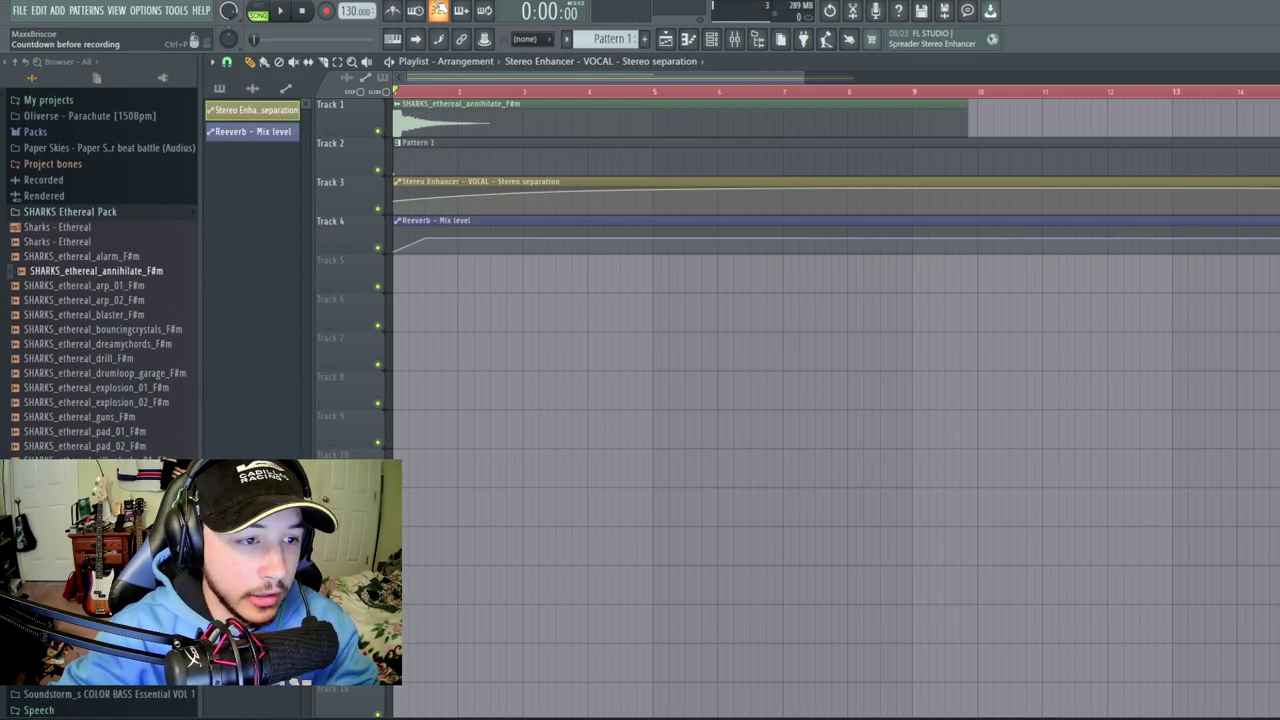
- Raise the reverb mix level's peak point near mid-bar 1 and add an early bar 1 point to the stereo separation clip
{"action": "left_click_drag", "start_coordinate": [804, 79], "coordinate": [608, 92]}
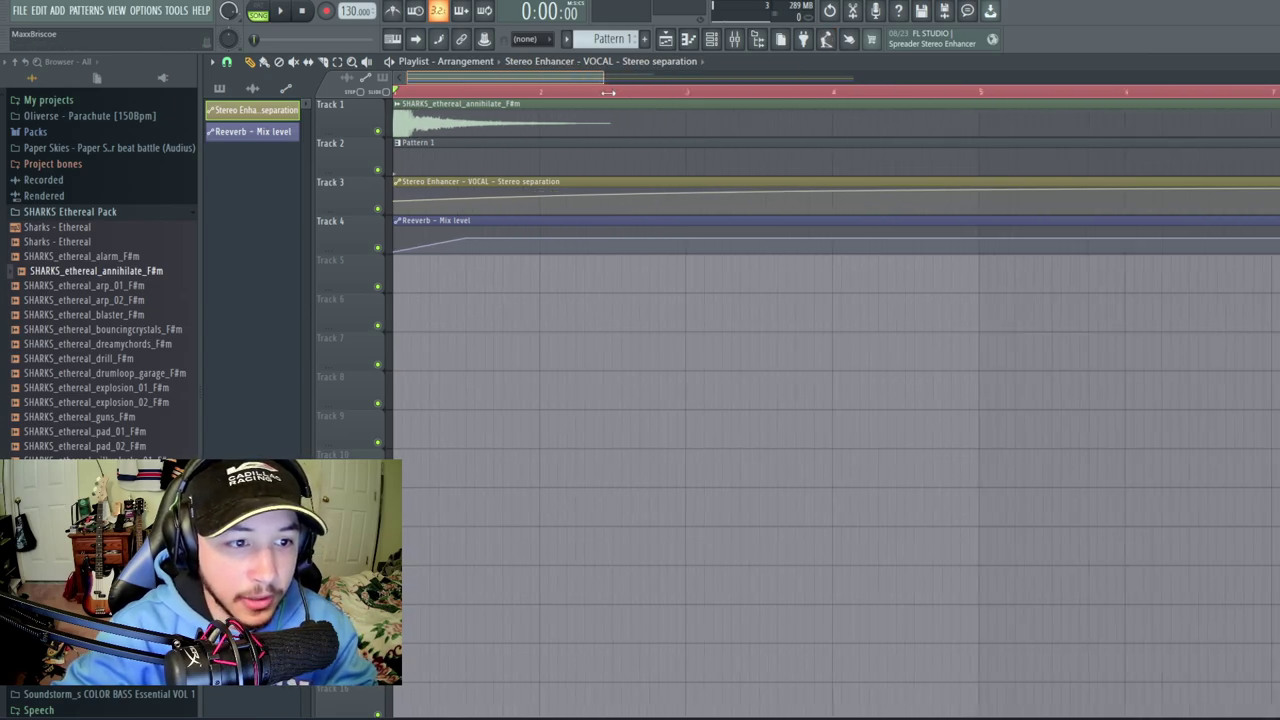
{"action": "scroll", "coordinate": [608, 92], "scroll_direction": "down", "scroll_amount": 3}
{"action": "mouse_move", "coordinate": [440, 240]}
{"action": "left_mouse_down"}
{"action": "mouse_move", "coordinate": [420, 237]}
{"action": "mouse_move", "coordinate": [443, 229]}
{"action": "mouse_move", "coordinate": [420, 234]}
{"action": "mouse_move", "coordinate": [442, 232]}
{"action": "left_mouse_up"}
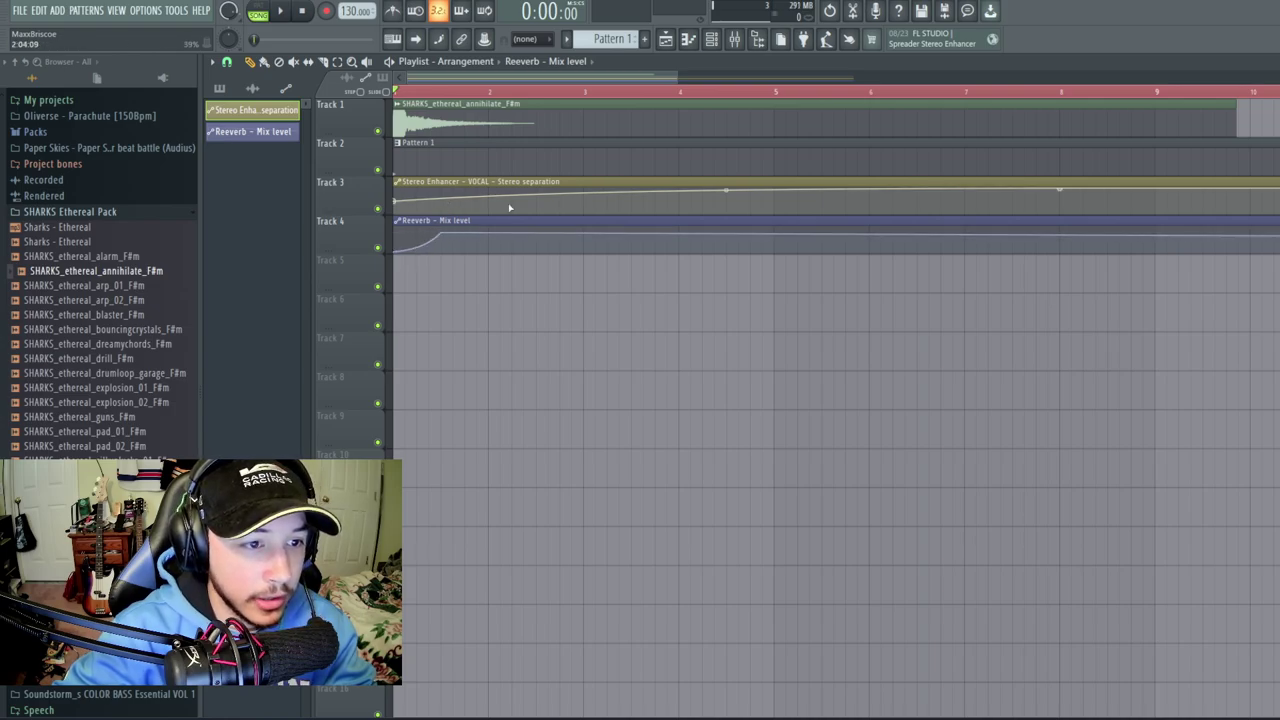
{"action": "right_click", "coordinate": [426, 201]}
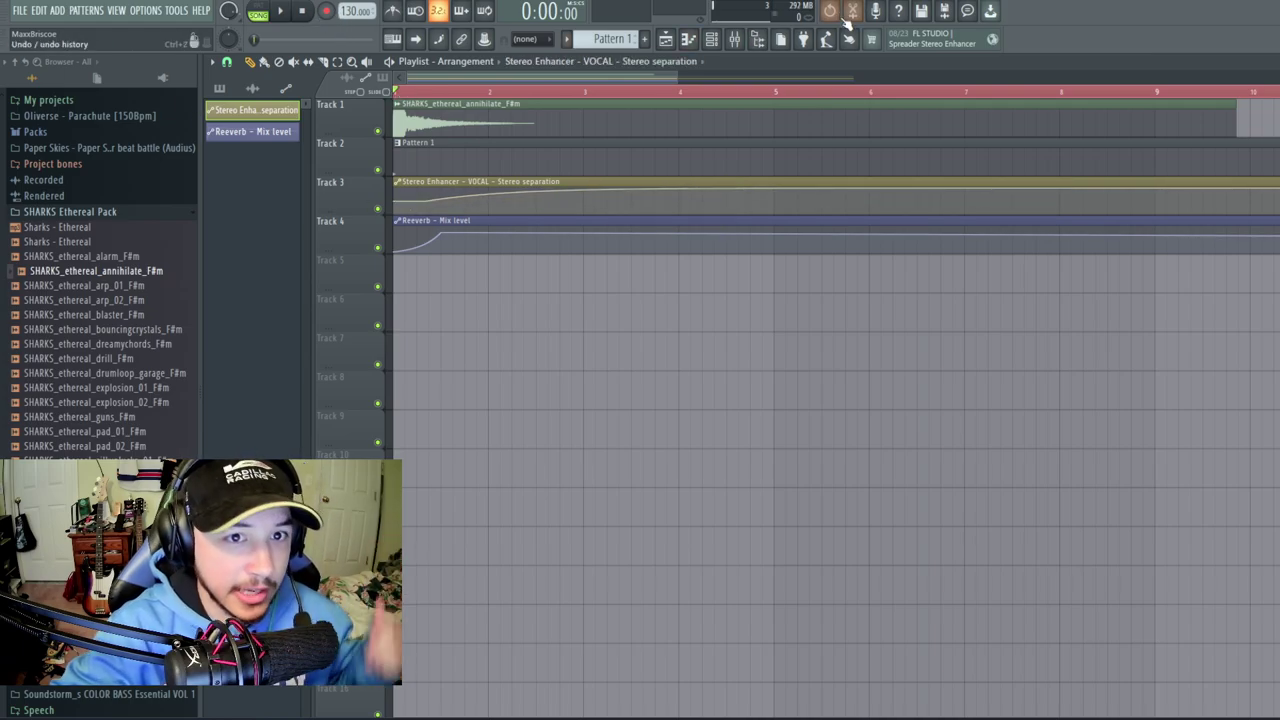
- Play the automated SHARKS sample from the start and check the VOCAL track's levels in the mixer
{"action": "key", "text": "space"}
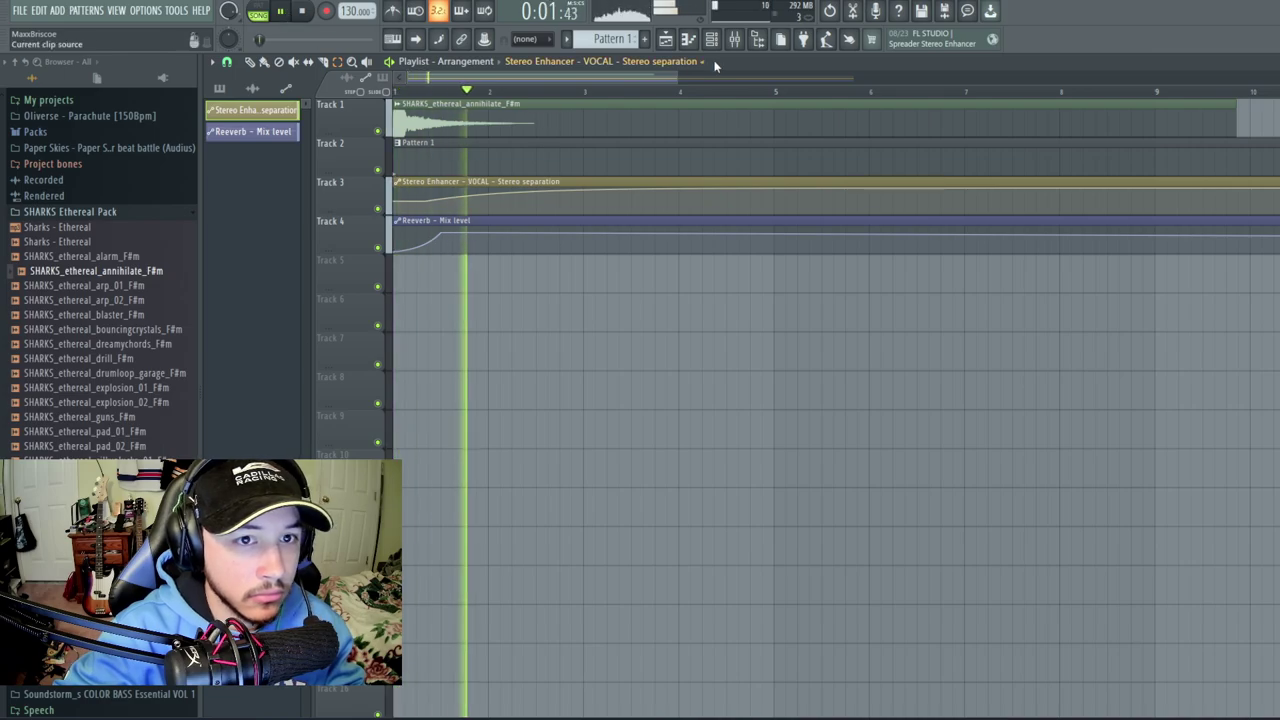
{"action": "key", "text": "F9"}
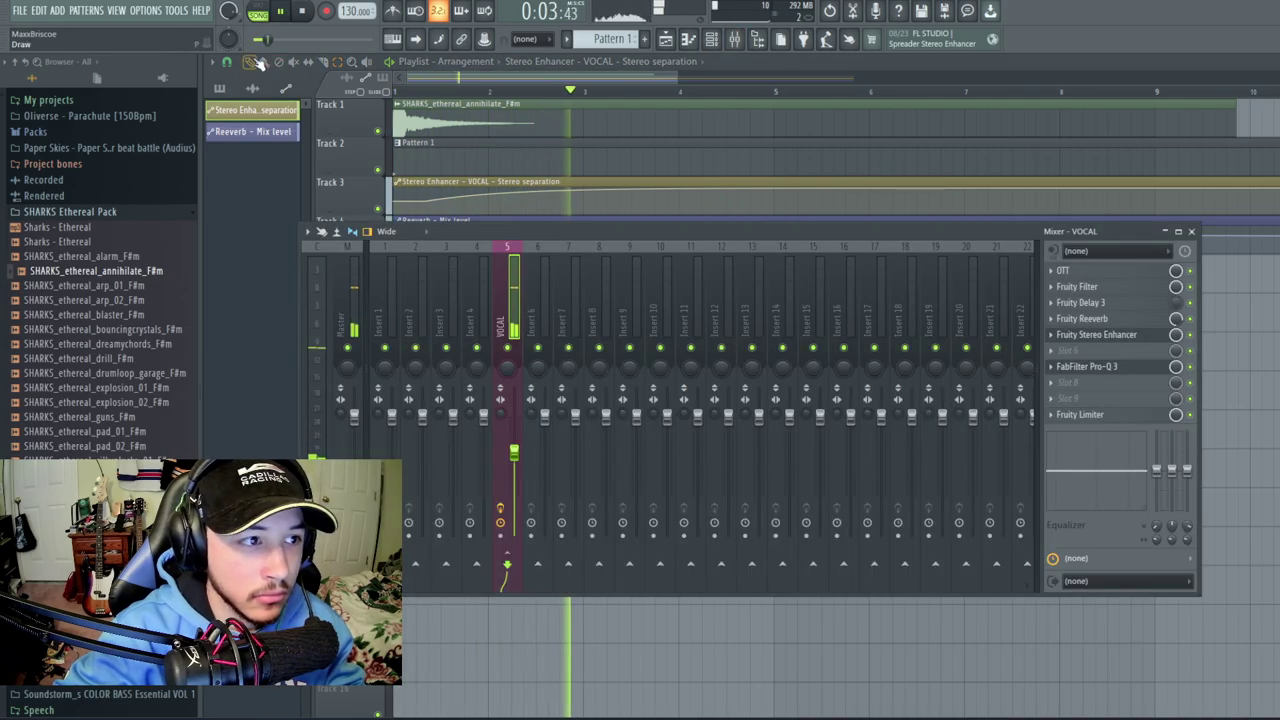
{"action": "key", "text": "F9"}
{"action": "left_click", "coordinate": [306, 11]}
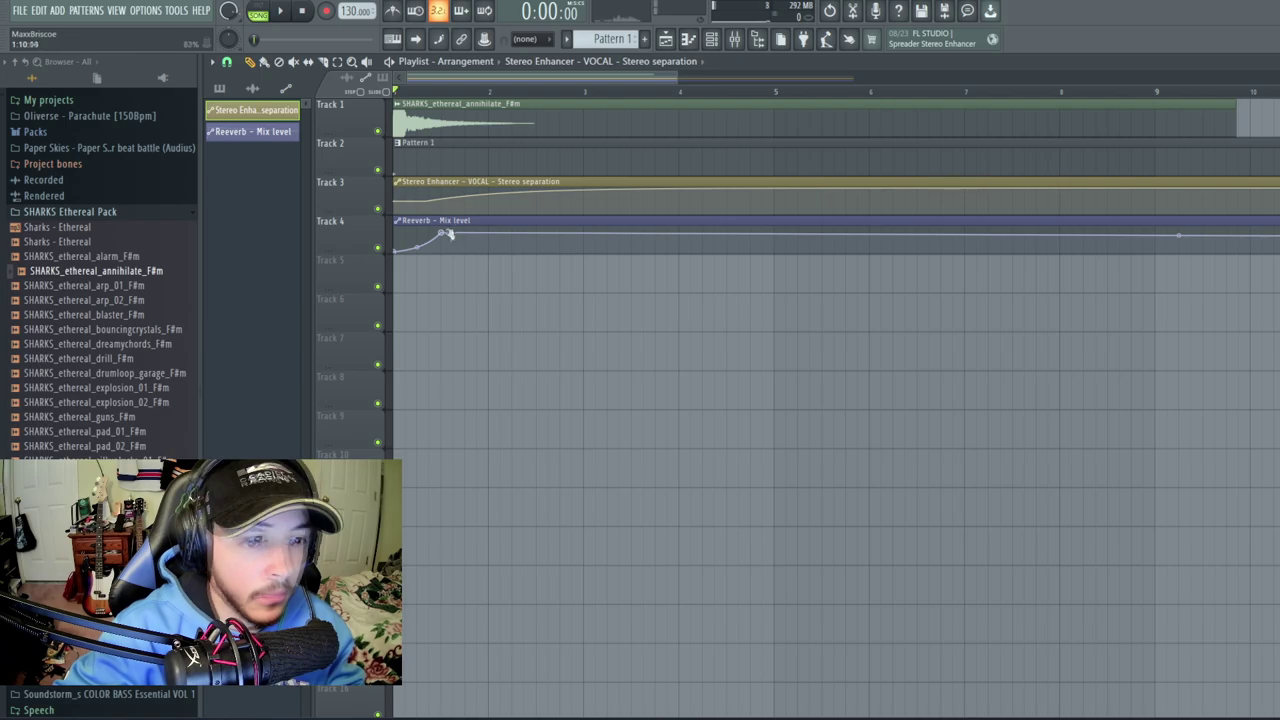
- Move the reverb mix level's peak point to bar 3, add a raised stereo separation point at bar 5, and play the result
{"action": "left_click_drag", "start_coordinate": [449, 234], "coordinate": [585, 233]}
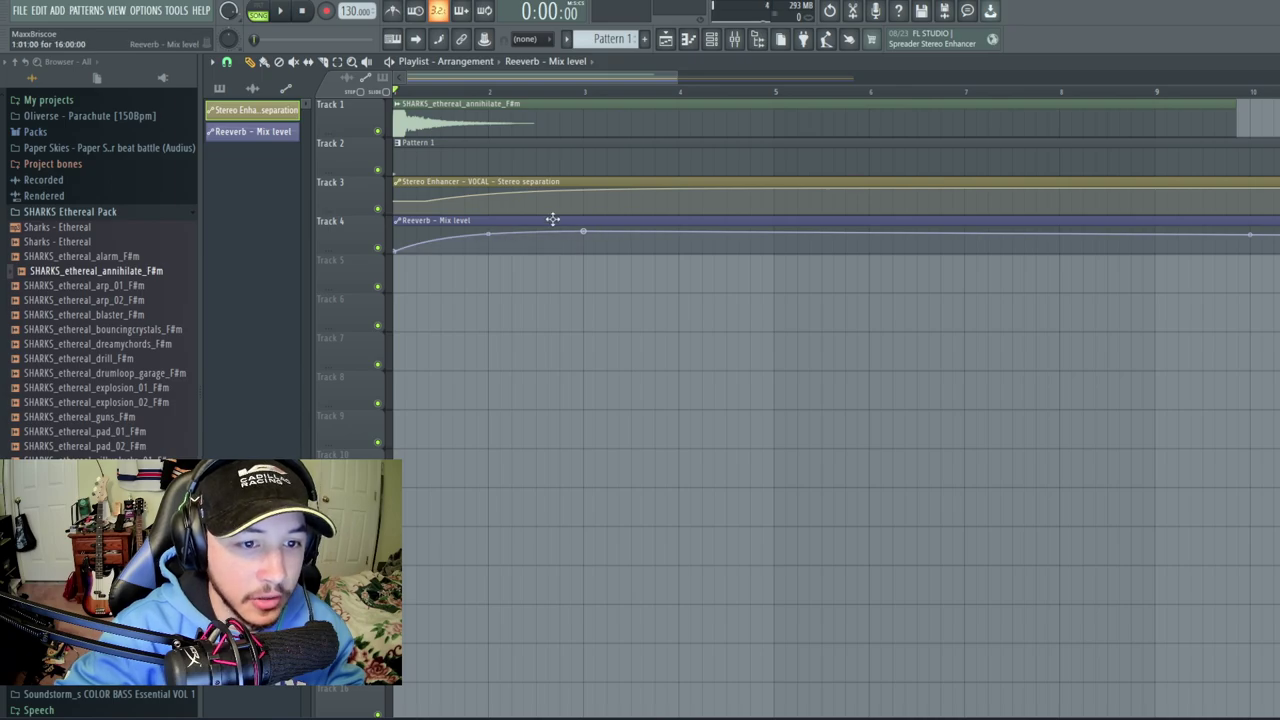
{"action": "right_click", "coordinate": [769, 194]}
{"action": "left_click_drag", "start_coordinate": [769, 194], "coordinate": [776, 177]}
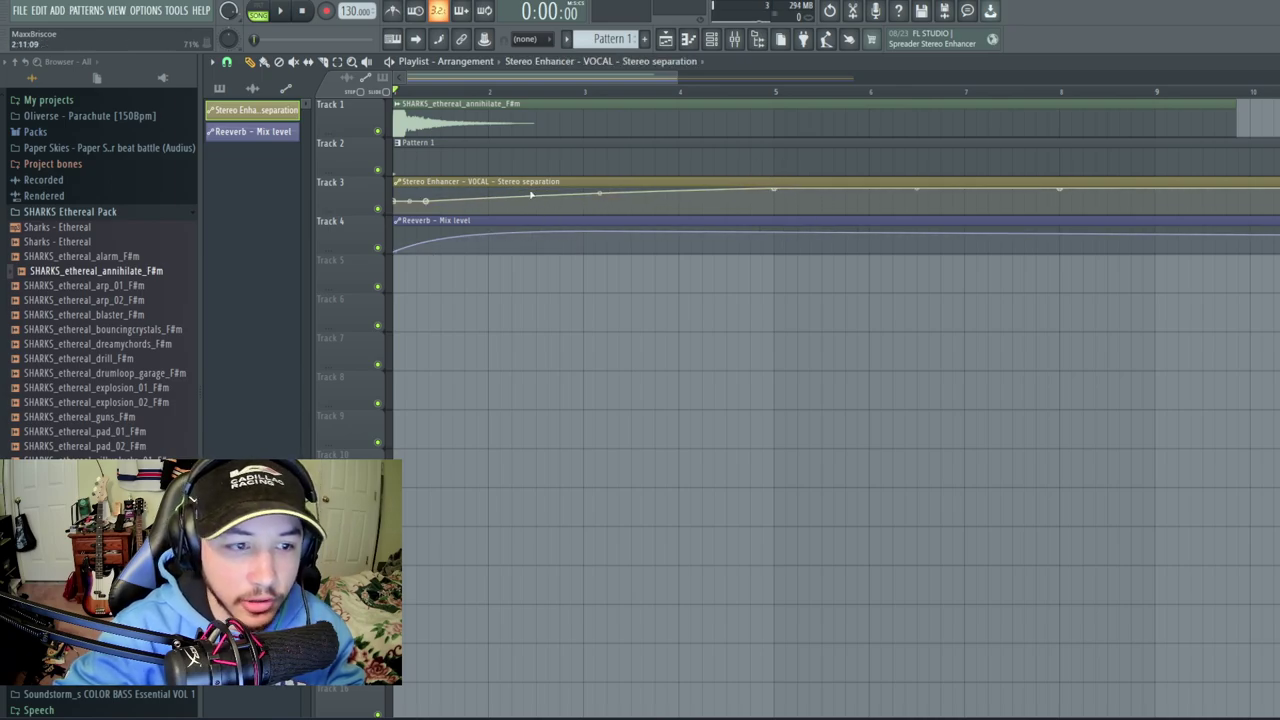
{"action": "left_click", "coordinate": [281, 11]}
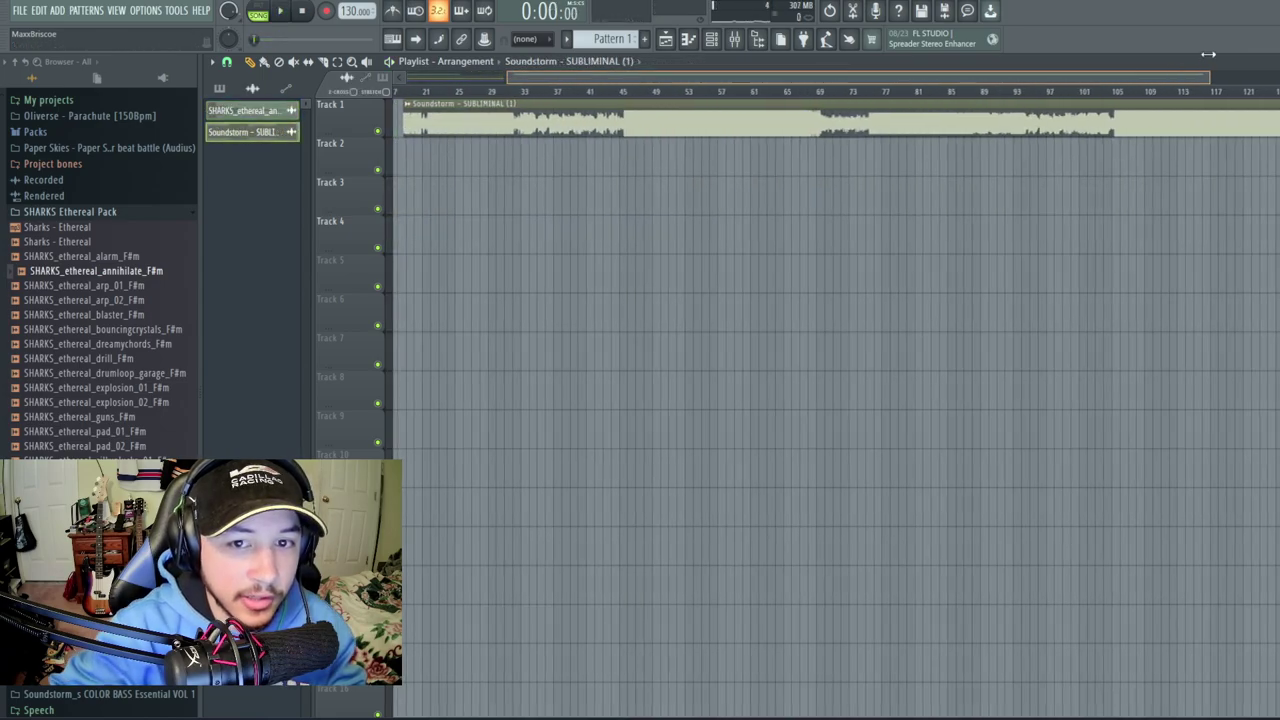
- Play the Soundstorm - SUBLIMINAL track on Track 1 from about bar 55 and follow the section leading towards bar 69
{"action": "left_click_drag", "start_coordinate": [920, 75], "coordinate": [798, 71]}
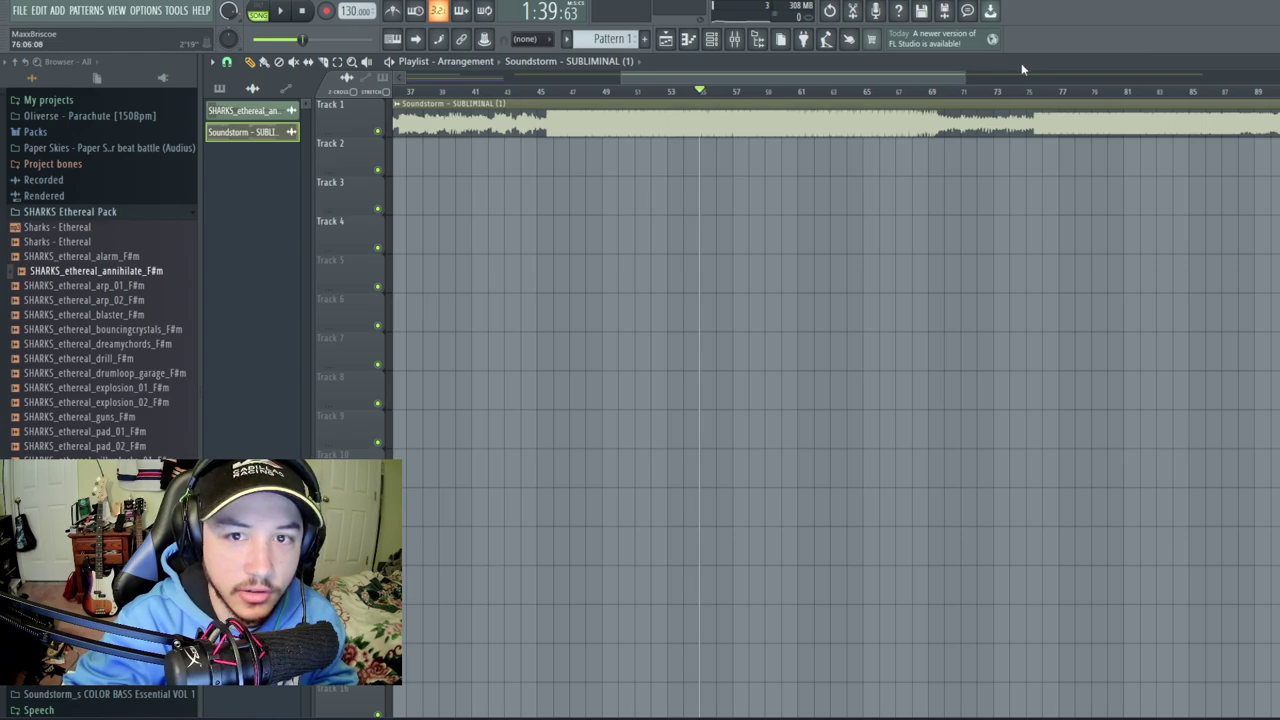
{"action": "left_click_drag", "start_coordinate": [959, 78], "coordinate": [840, 78]}
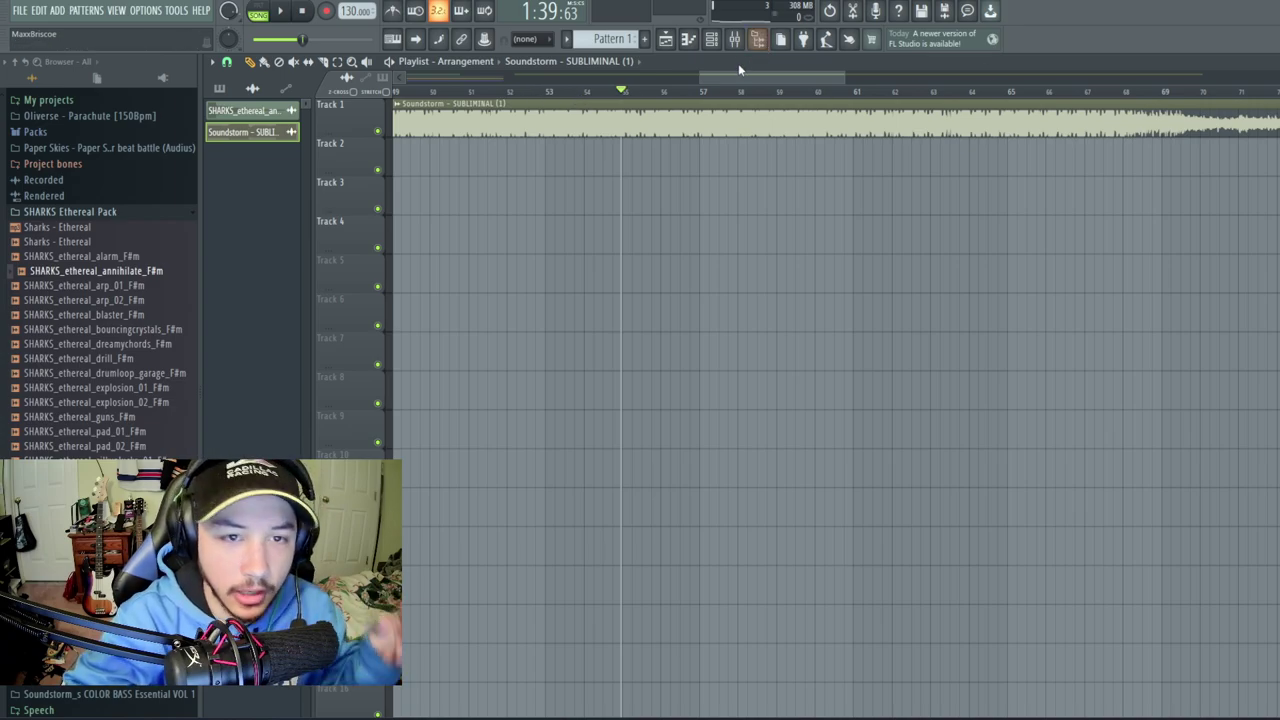
{"action": "left_click_drag", "start_coordinate": [731, 78], "coordinate": [721, 80]}
{"action": "left_click", "coordinate": [615, 91]}
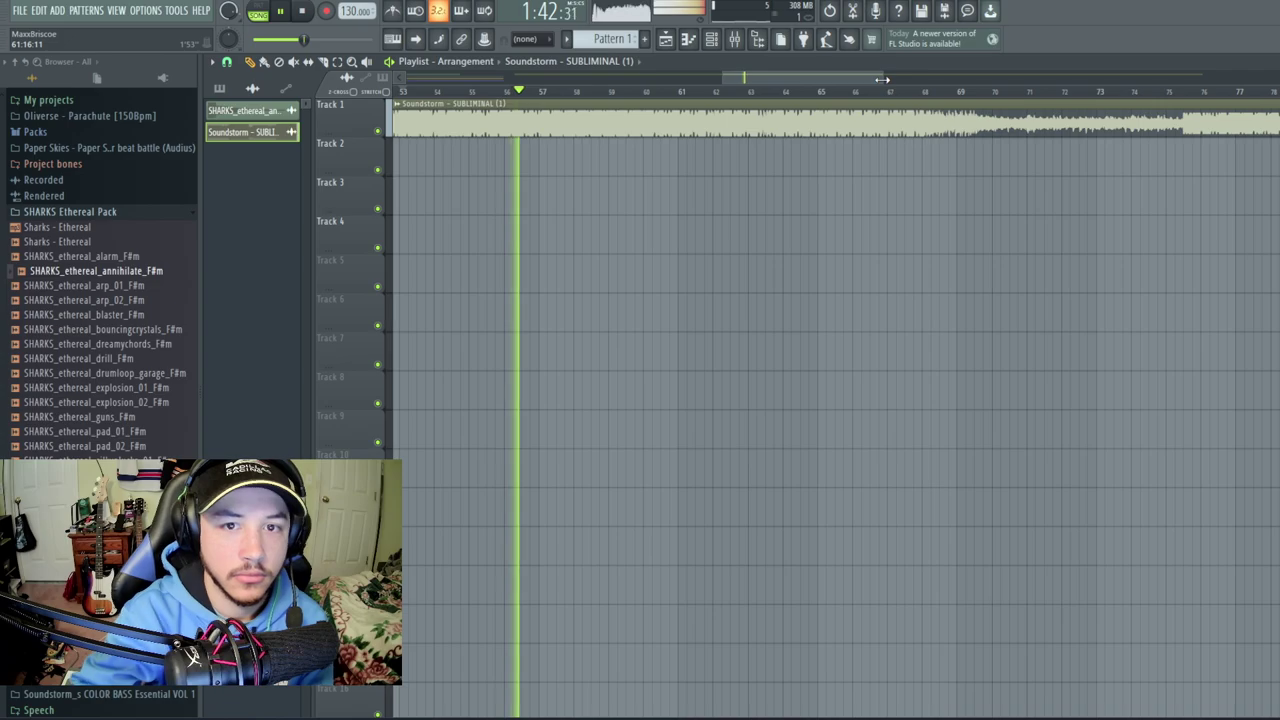
{"action": "left_click_drag", "start_coordinate": [855, 80], "coordinate": [864, 79]}
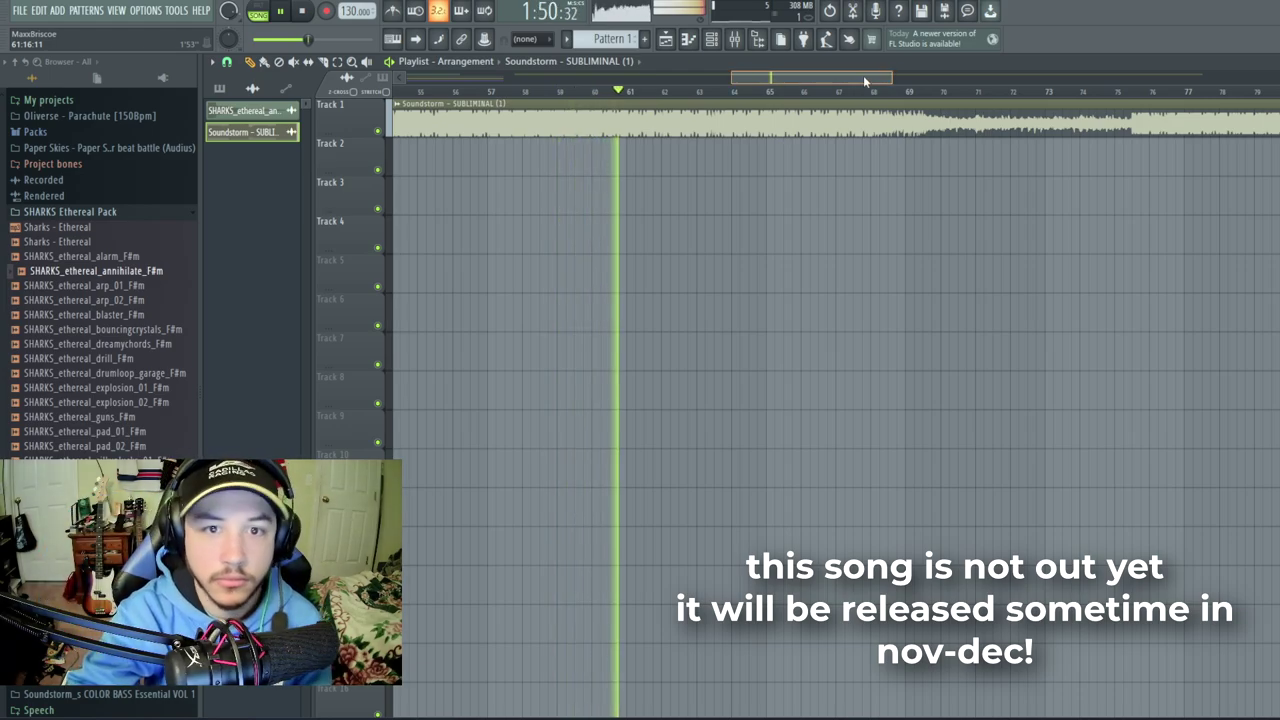
{"action": "left_click_drag", "start_coordinate": [863, 77], "coordinate": [879, 84]}
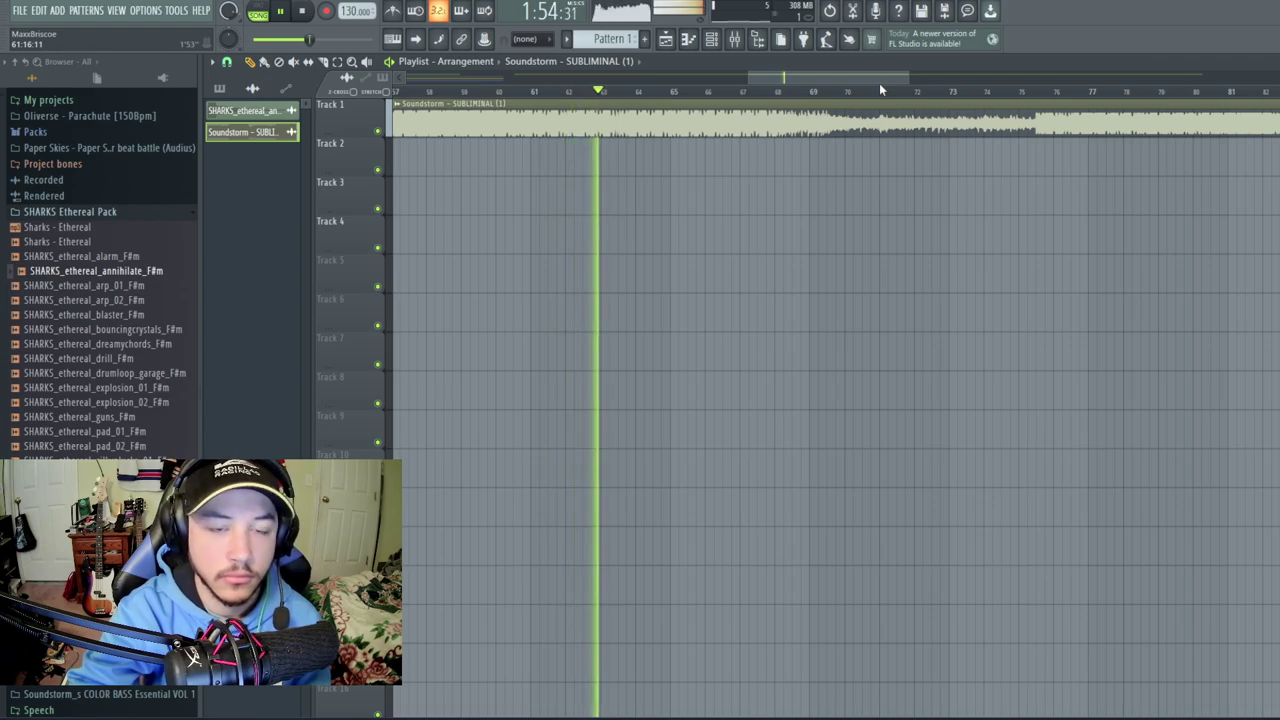
{"action": "left_click_drag", "start_coordinate": [872, 77], "coordinate": [840, 93]}
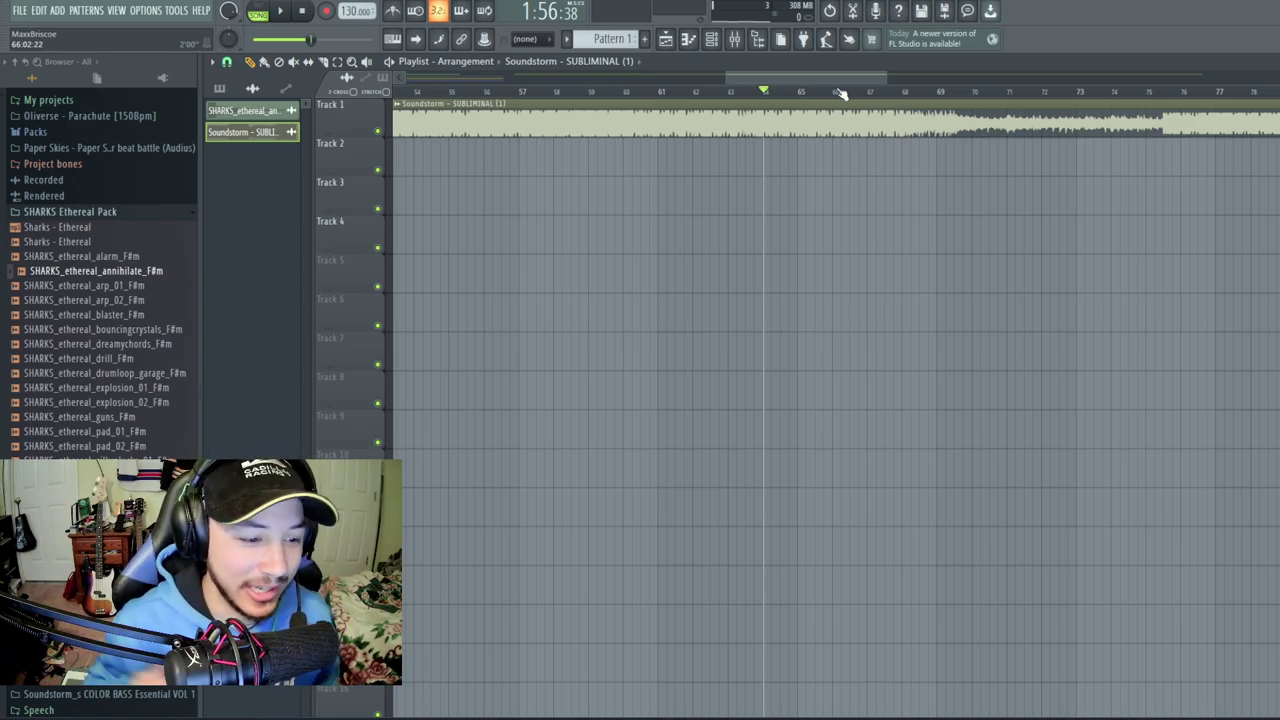
- Save the project with the automation clips and the Soundstorm - SUBLIMINAL reference track in the arrangement
{"action": "mouse_move", "coordinate": [827, 73]}
{"action": "left_mouse_down"}
{"action": "mouse_move", "coordinate": [808, 77]}
{"action": "mouse_move", "coordinate": [880, 69]}
{"action": "mouse_move", "coordinate": [400, 57]}
{"action": "mouse_move", "coordinate": [845, 78]}
{"action": "mouse_move", "coordinate": [450, 105]}
{"action": "mouse_move", "coordinate": [824, 98]}
{"action": "left_mouse_up"}
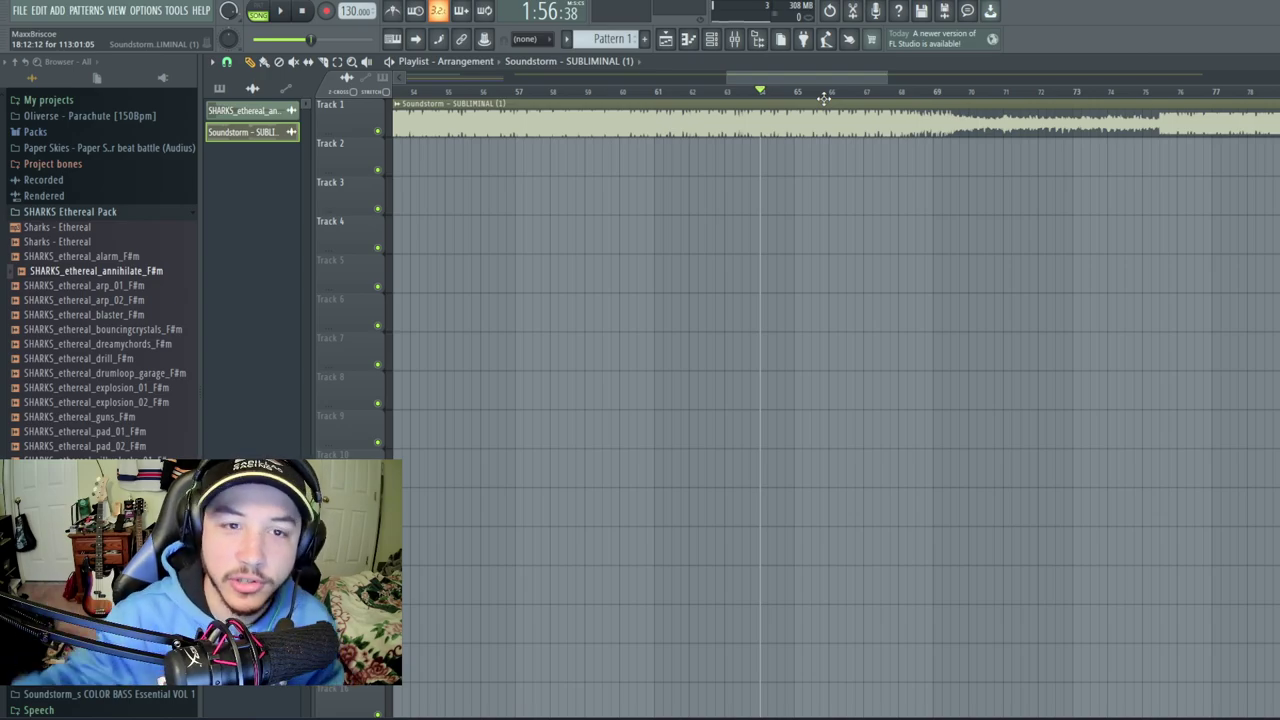
{"action": "left_click_drag", "start_coordinate": [726, 76], "coordinate": [838, 65]}
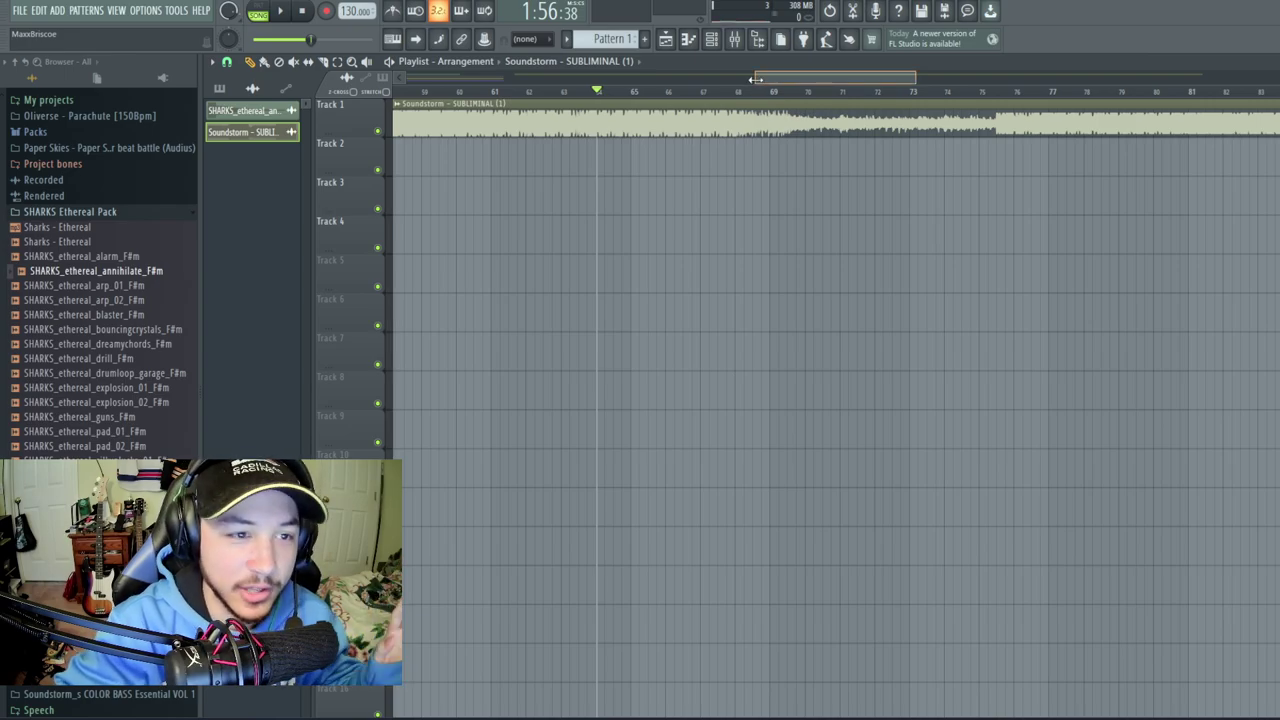
{"action": "left_click_drag", "start_coordinate": [755, 79], "coordinate": [406, 78]}
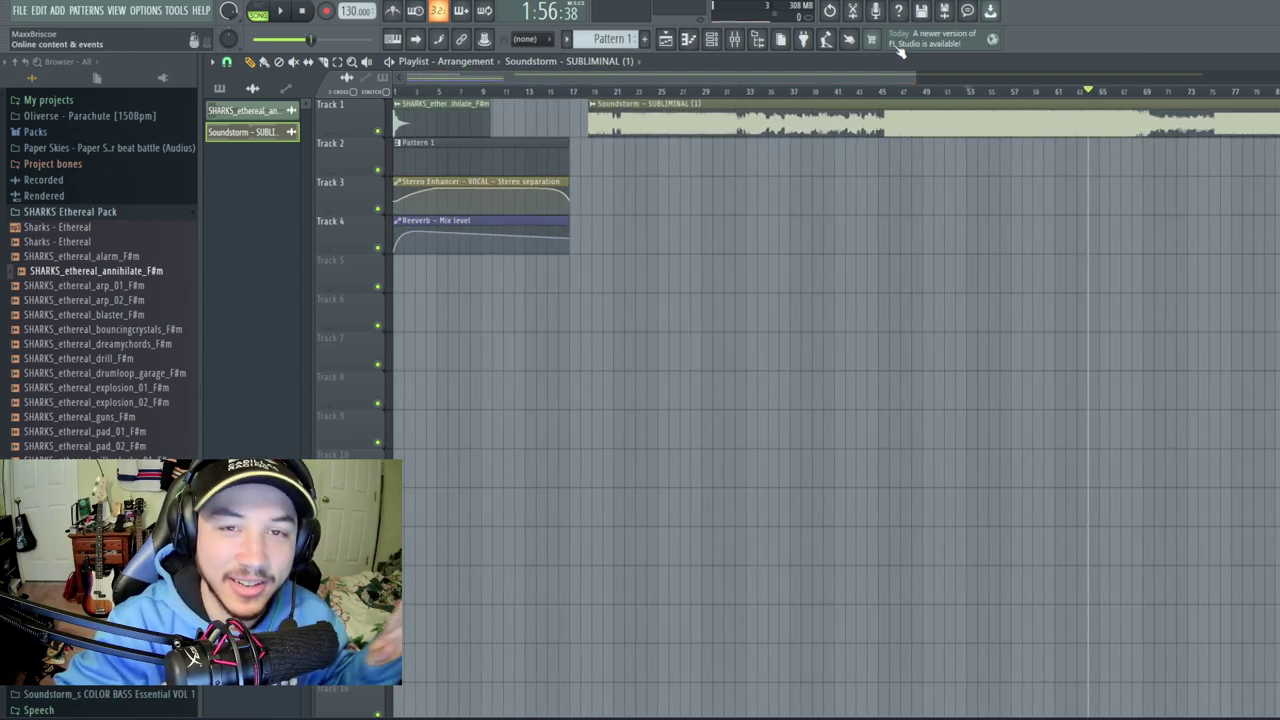
{"action": "key", "text": "ctrl+s"}
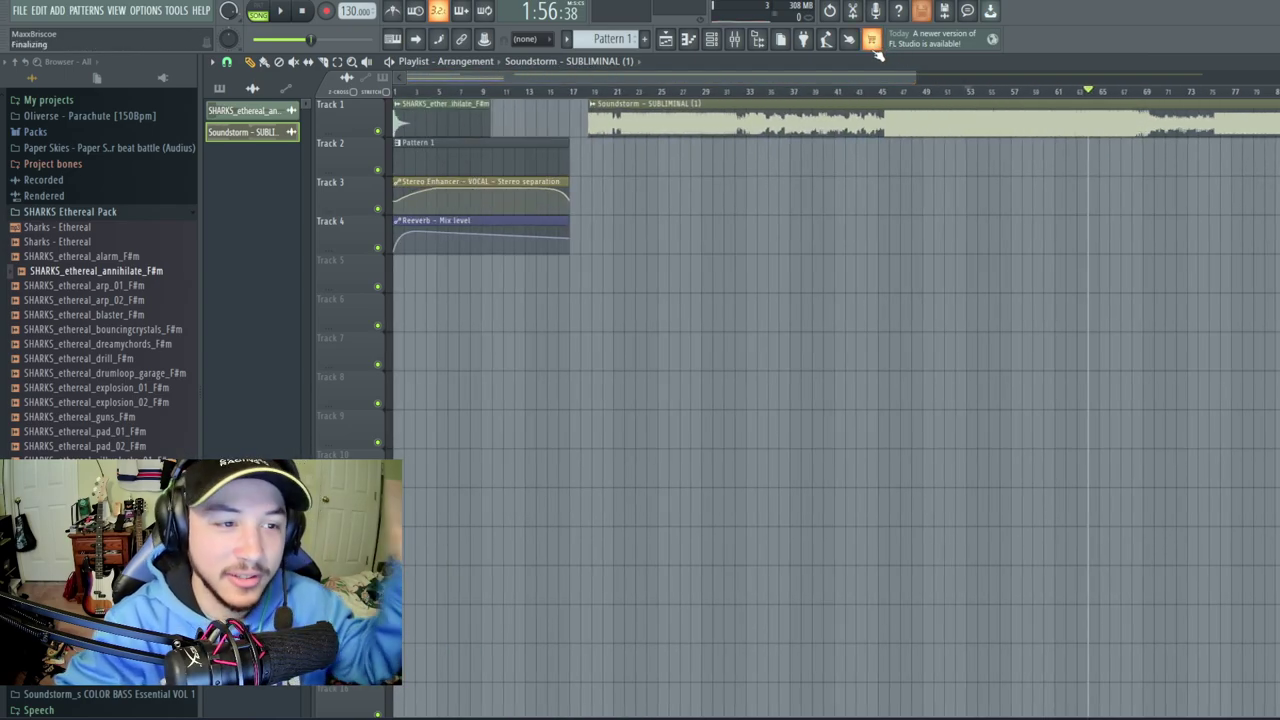